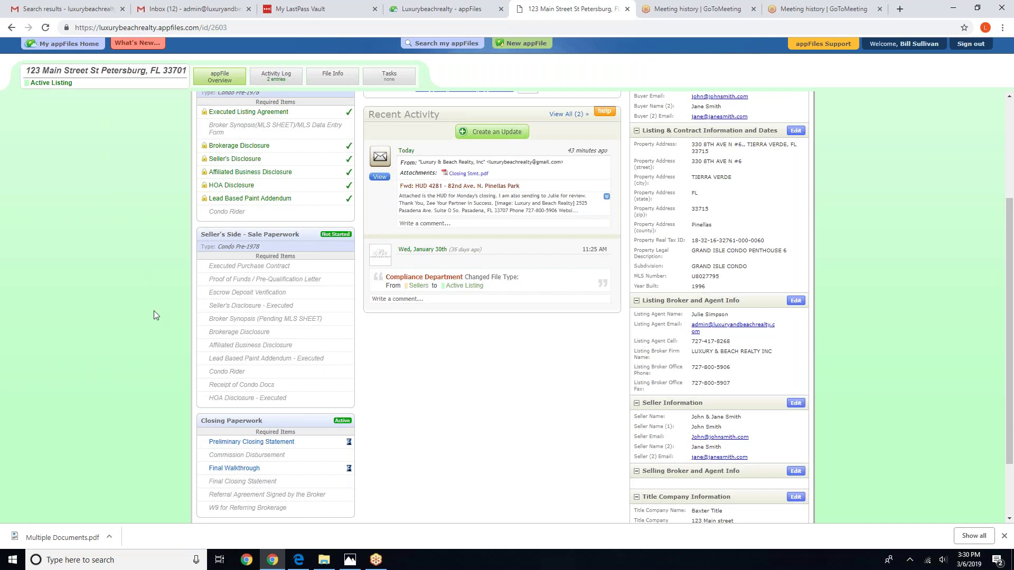
Step: Copy the 123 Main Street St Petersburg file's mailbox address from the appFile overview
scroll(153, 311, "up", 3)
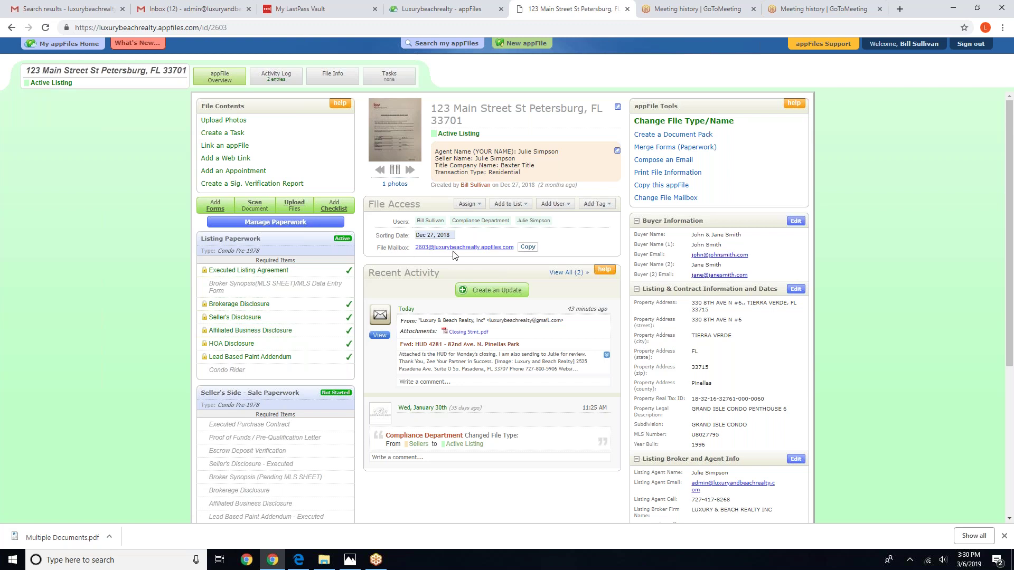
left_click(529, 248)
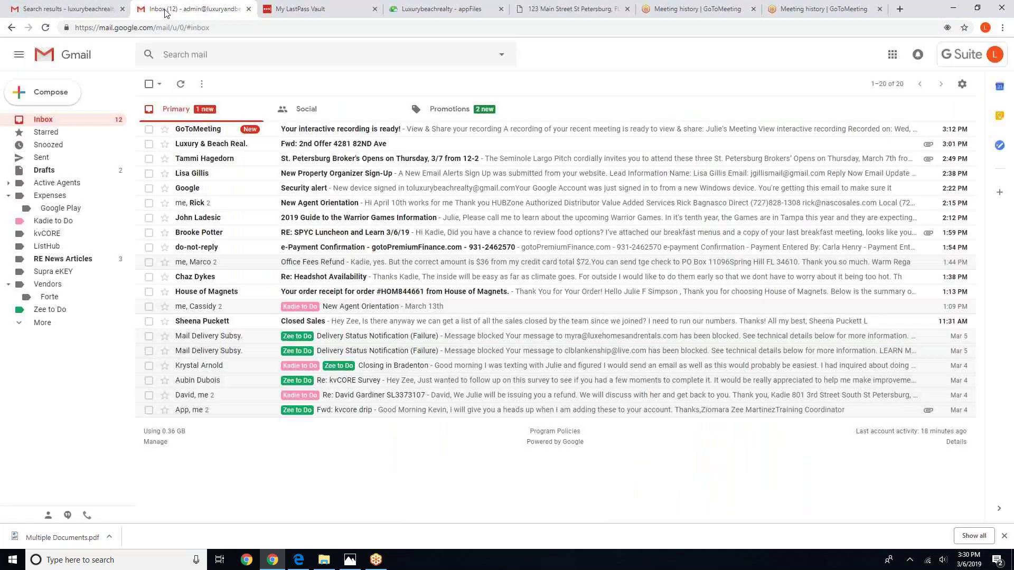
Step: Forward the 'Fwd: 2nd Offer 4281 82ND Ave' email to the pasted file mailbox address
left_click(253, 143)
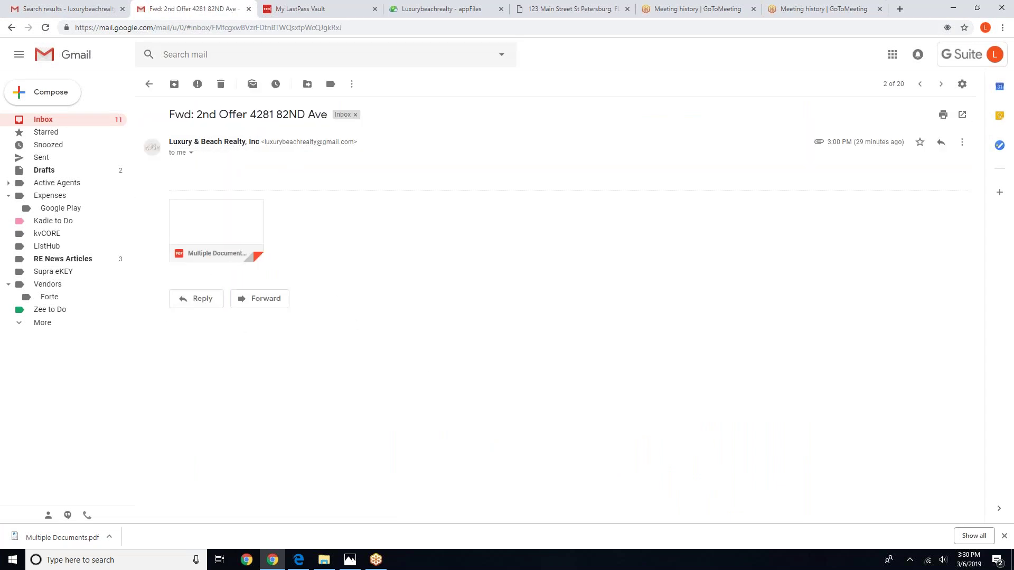
left_click(259, 299)
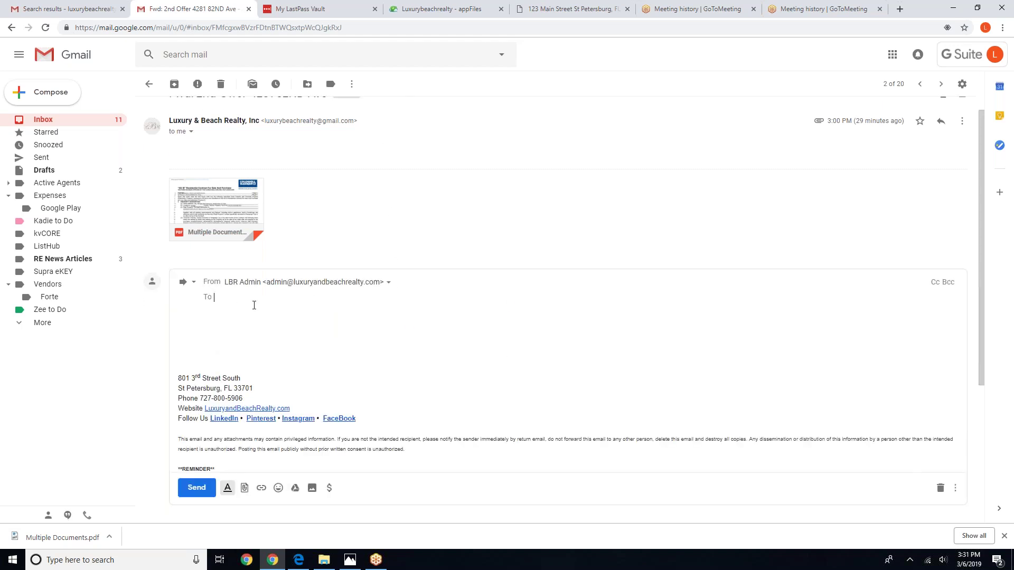
right_click(218, 297)
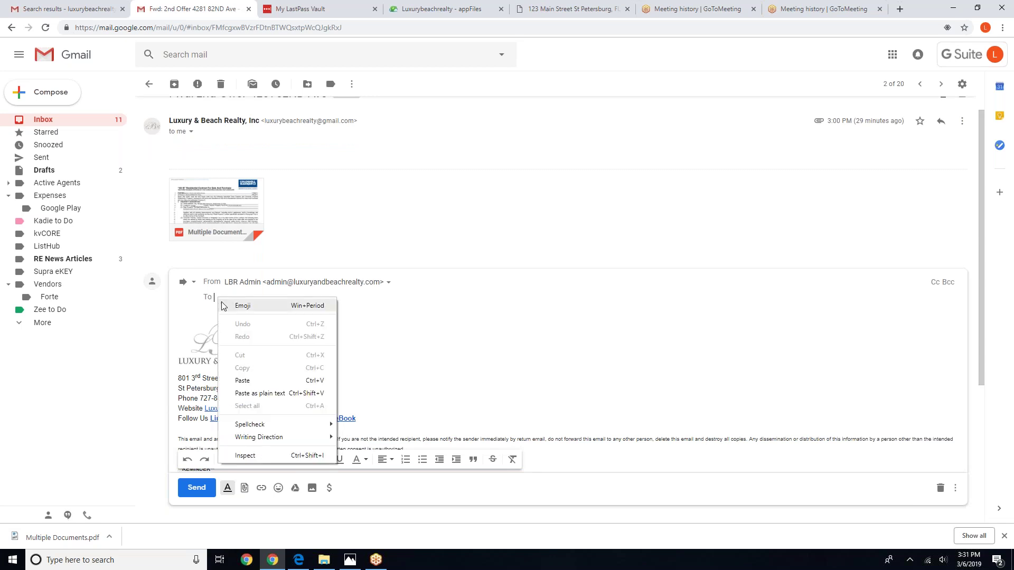
left_click(243, 380)
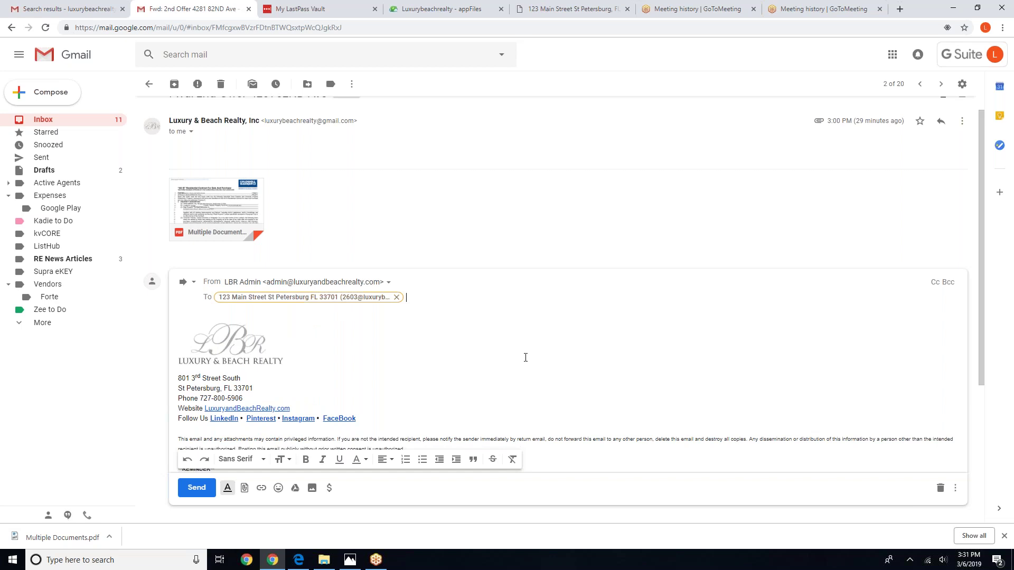
left_click(196, 490)
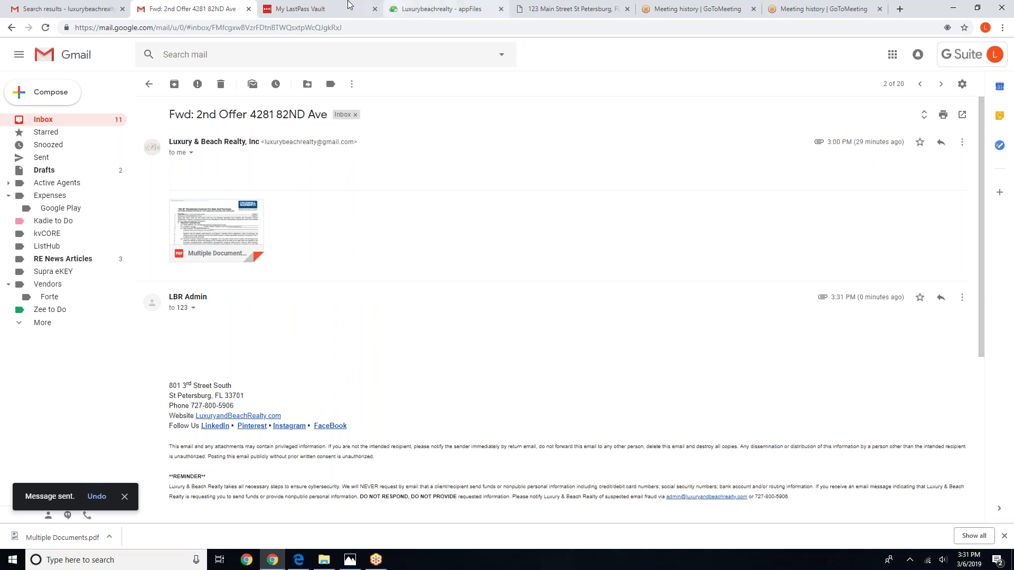
left_click(576, 8)
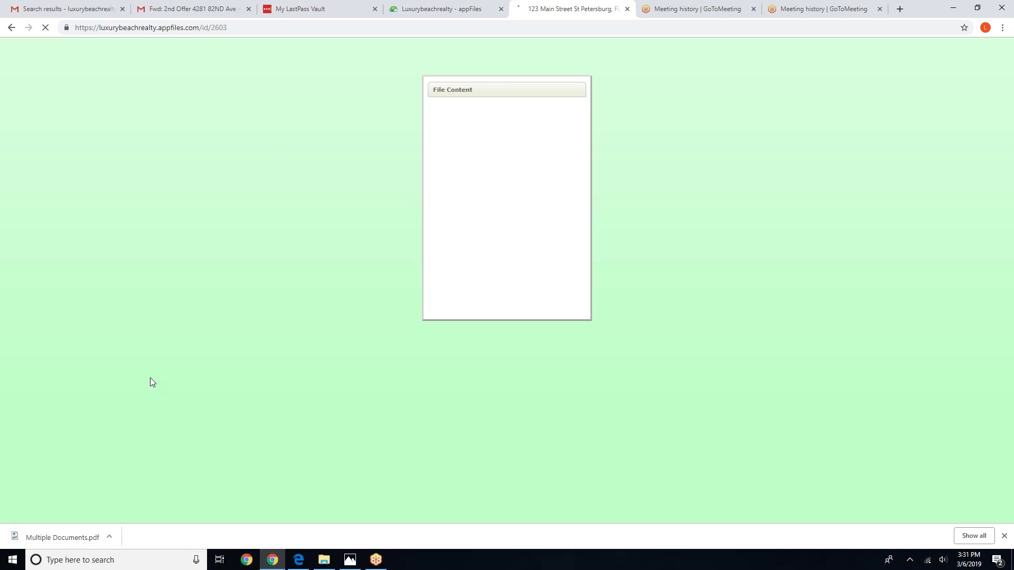
Step: Open the 'Multiple Documents' PDF listed under the file's Emailed Paperwork
scroll(150, 378, "down", 4)
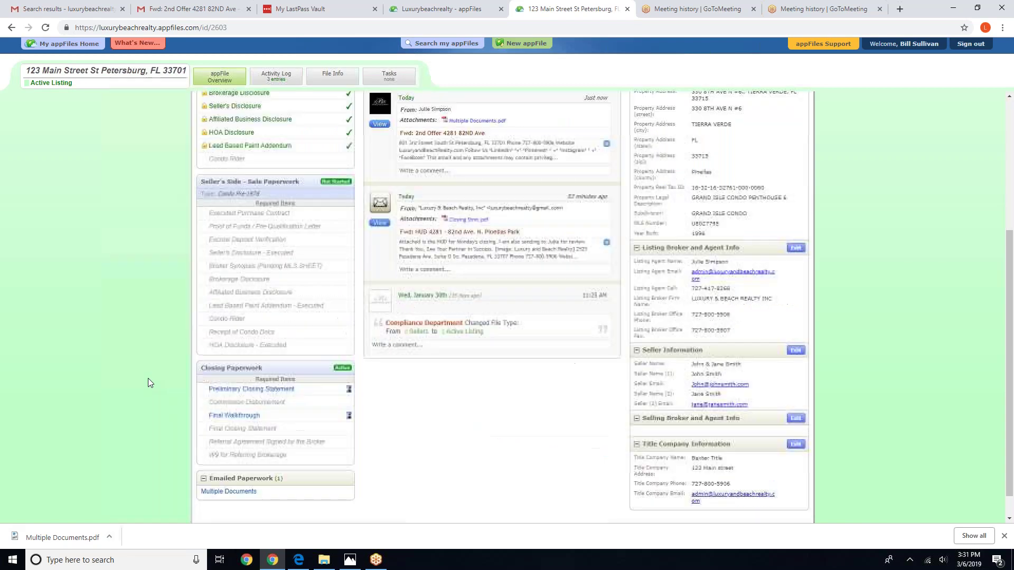
left_click(223, 492)
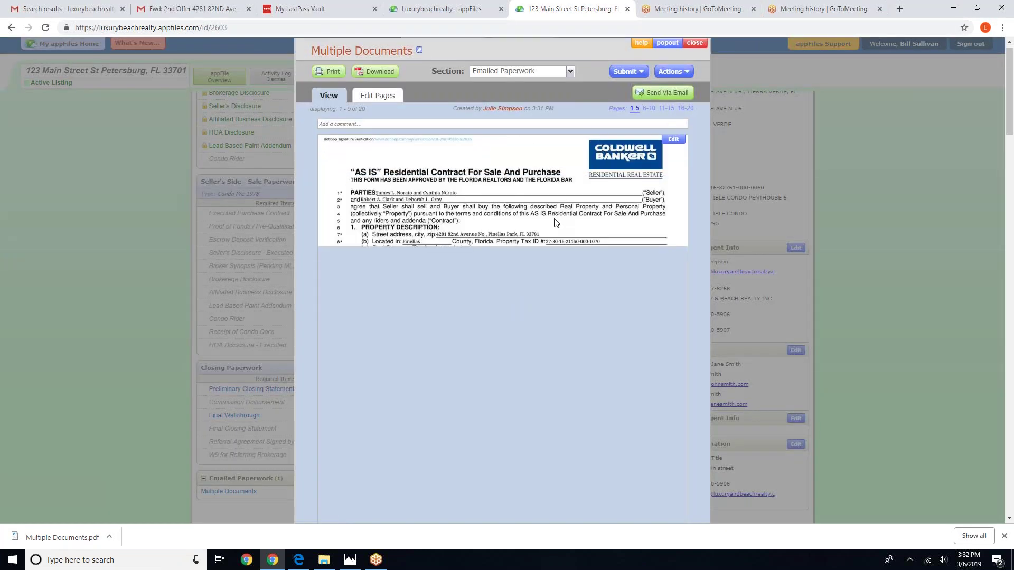
Step: Convert the AS IS Residential Contract PDF to editable format via Start Conversion
scroll(555, 222, "down", 10)
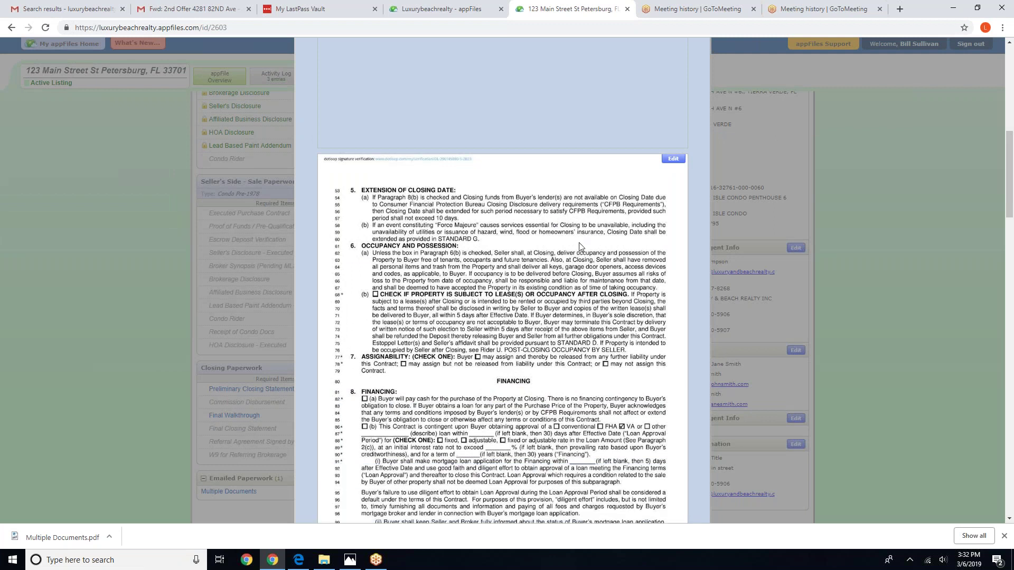
scroll(579, 242, "down", 5)
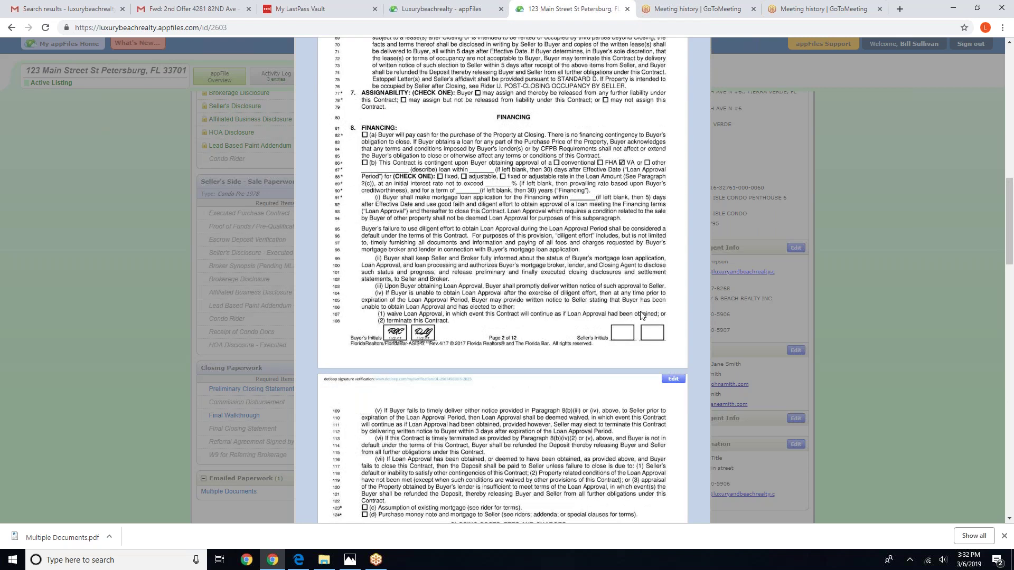
scroll(584, 291, "up", 5)
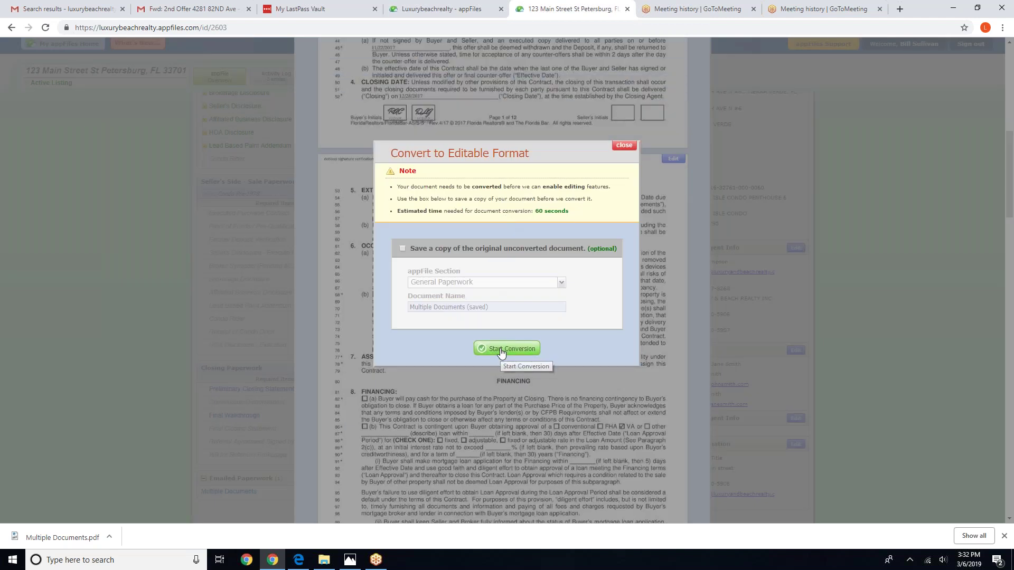
left_click(501, 350)
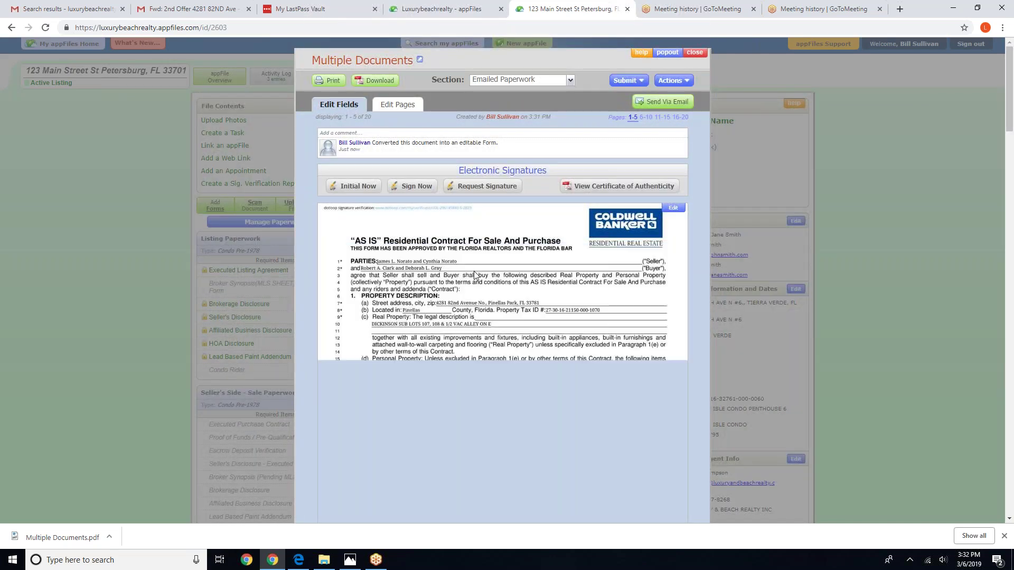
Step: Scroll through the converted contract to locate page 2
scroll(517, 317, "down", 5)
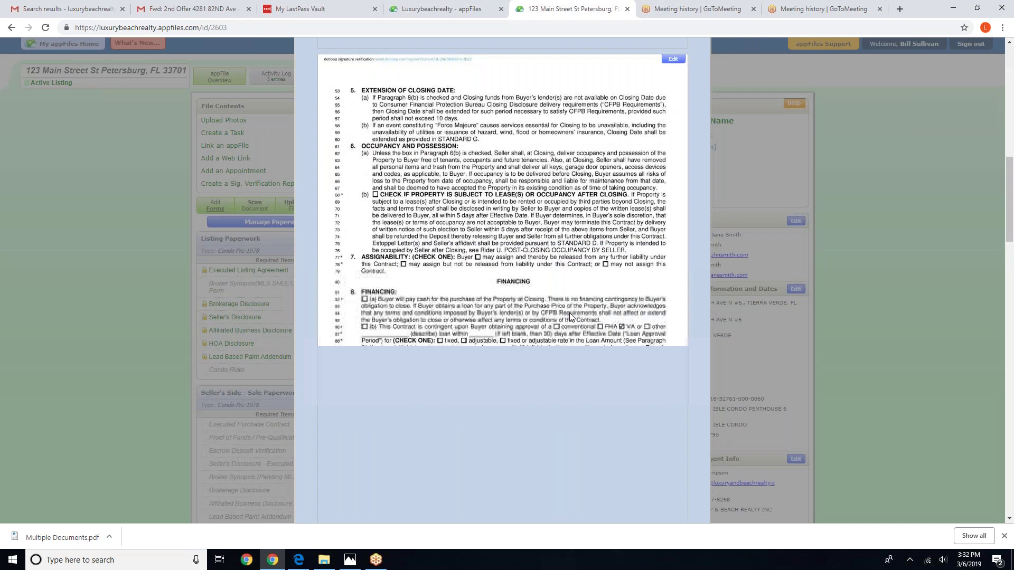
scroll(569, 315, "up", 2)
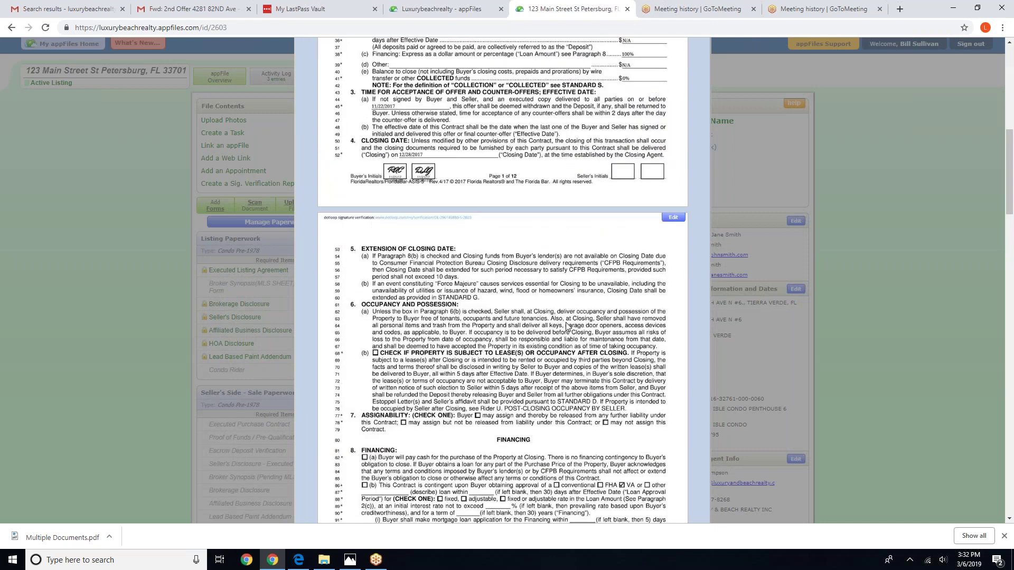
scroll(568, 312, "down", 3)
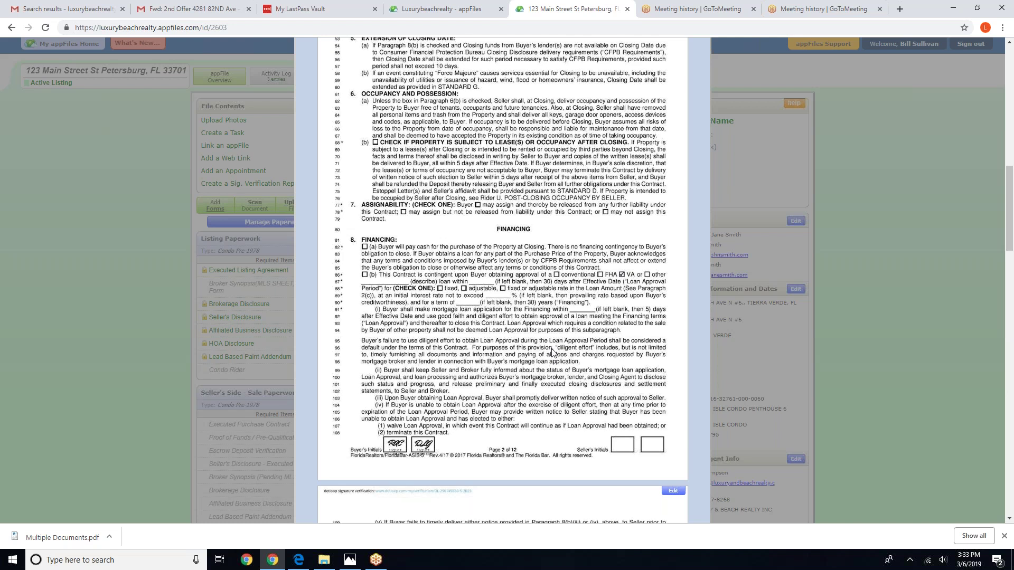
scroll(552, 352, "up", 4)
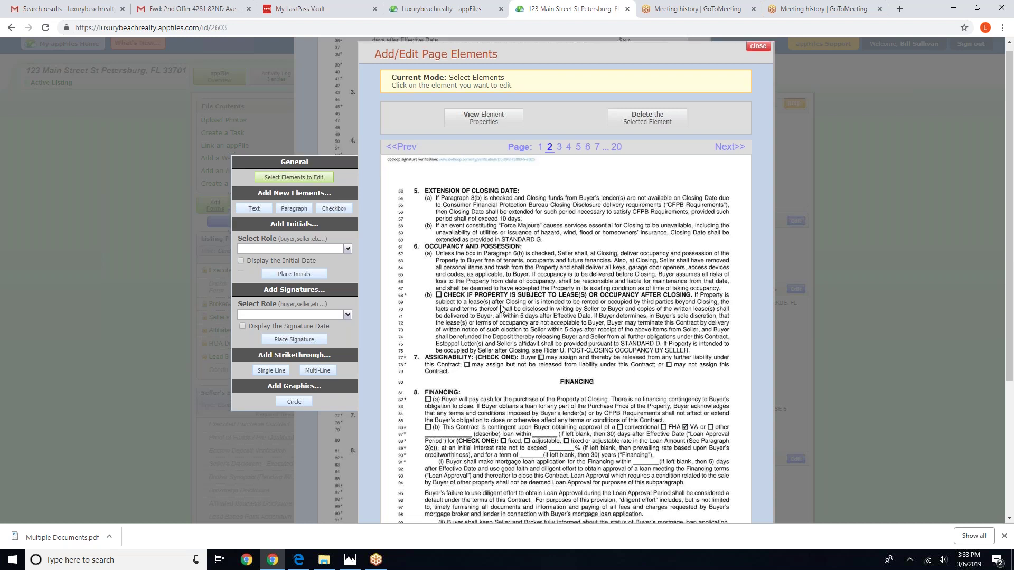
scroll(502, 311, "down", 3)
scroll(502, 298, "up", 3)
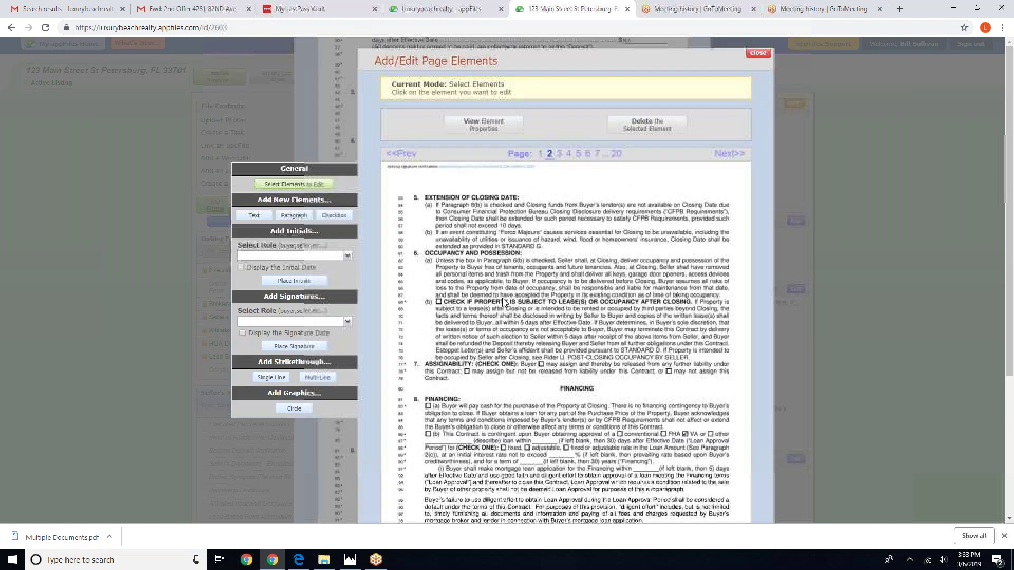
scroll(515, 329, "down", 3)
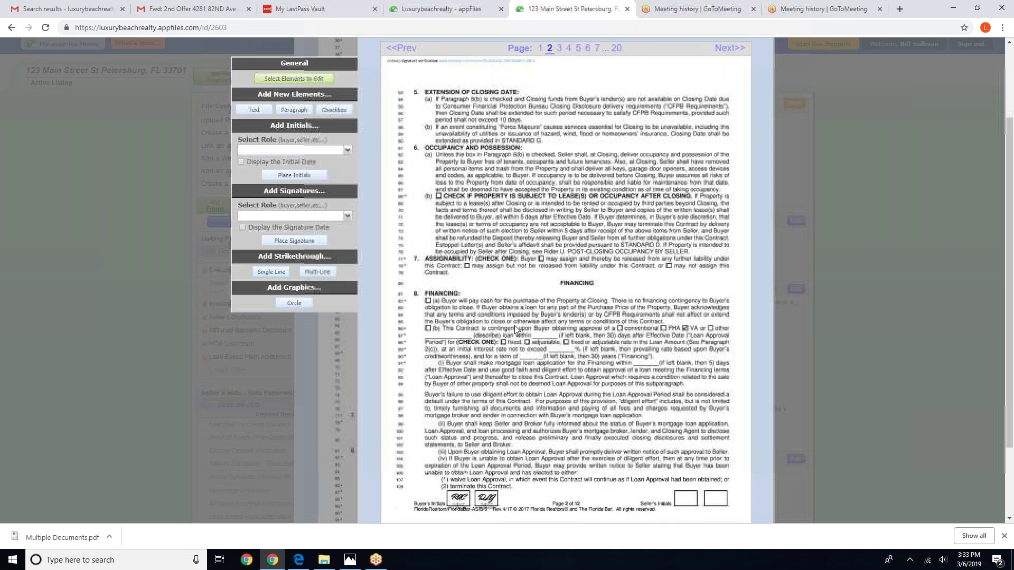
scroll(512, 322, "up", 2)
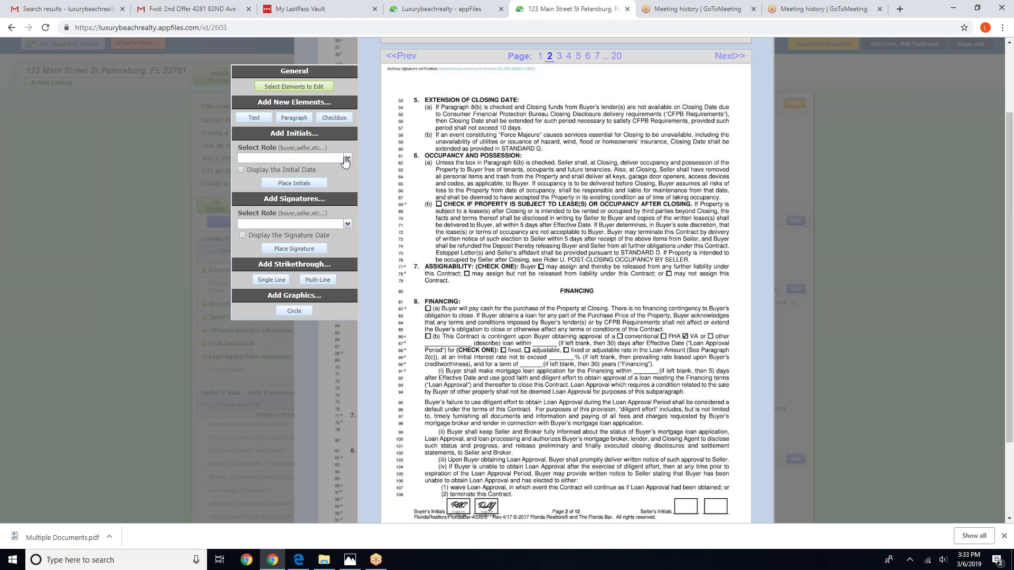
left_click(346, 159)
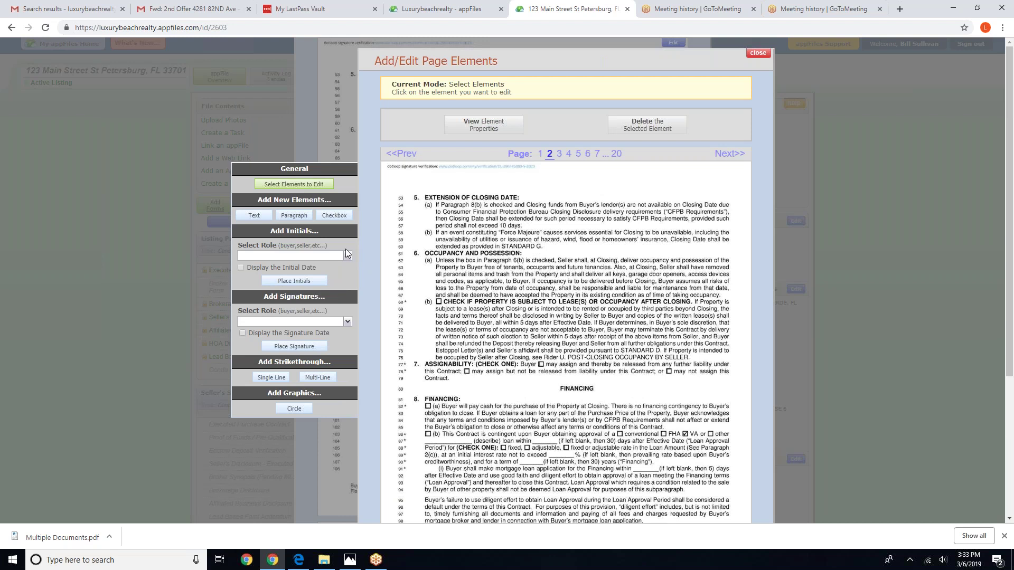
Step: Place a Seller Initials (1) field in page 2's first Seller's Initials box
left_click(347, 257)
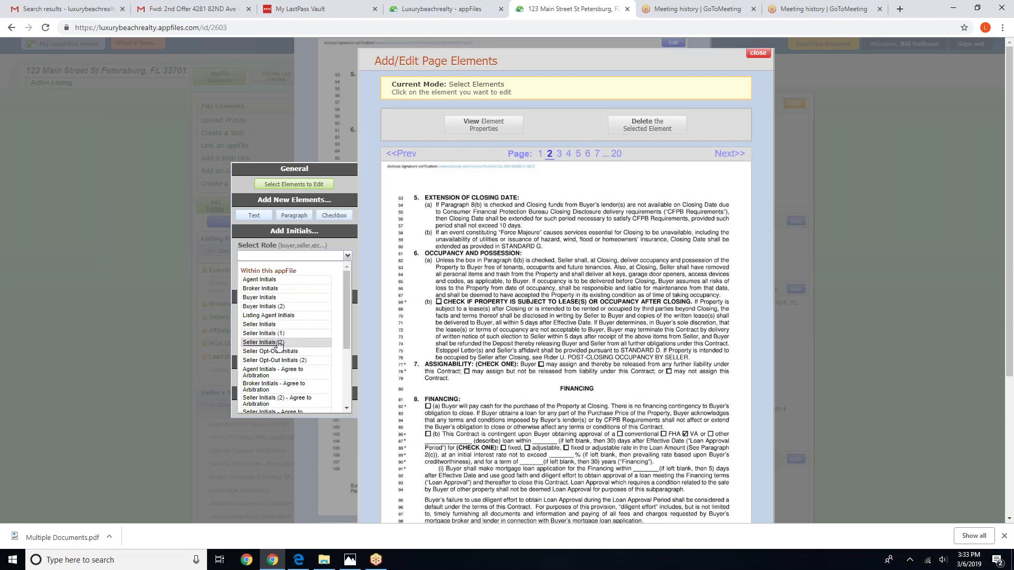
left_click(263, 333)
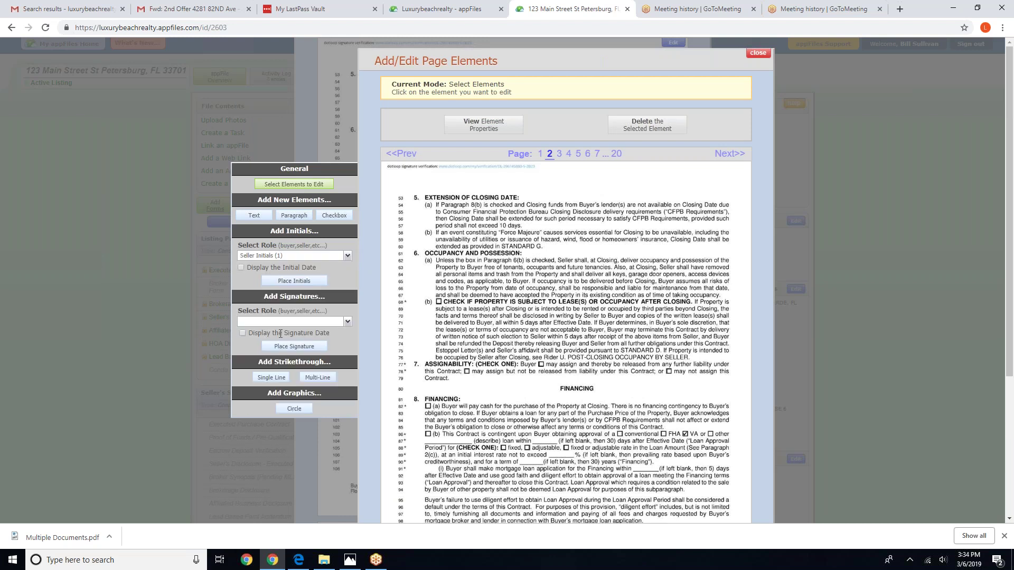
left_click(289, 281)
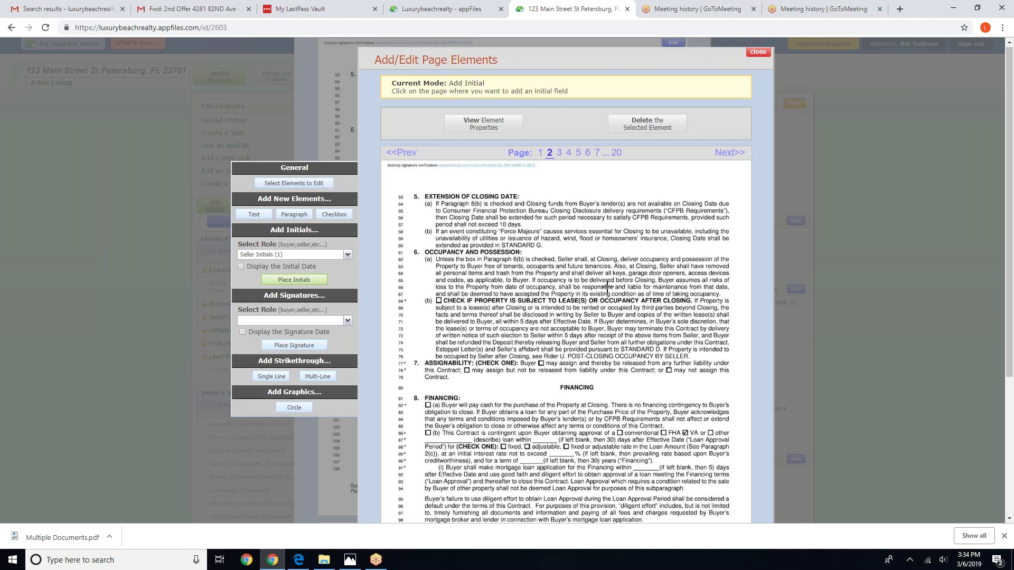
scroll(607, 286, "down", 4)
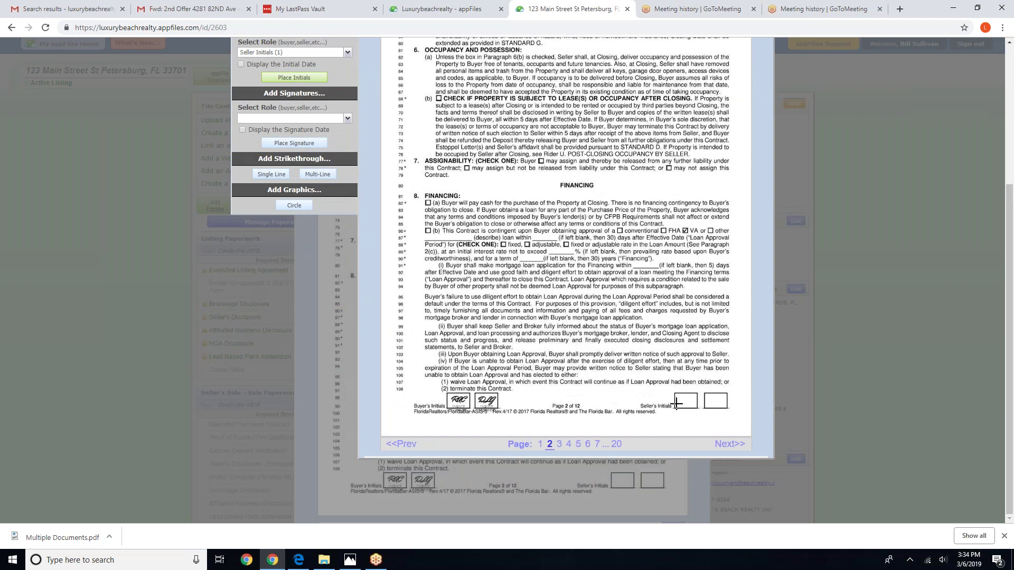
left_click(677, 408)
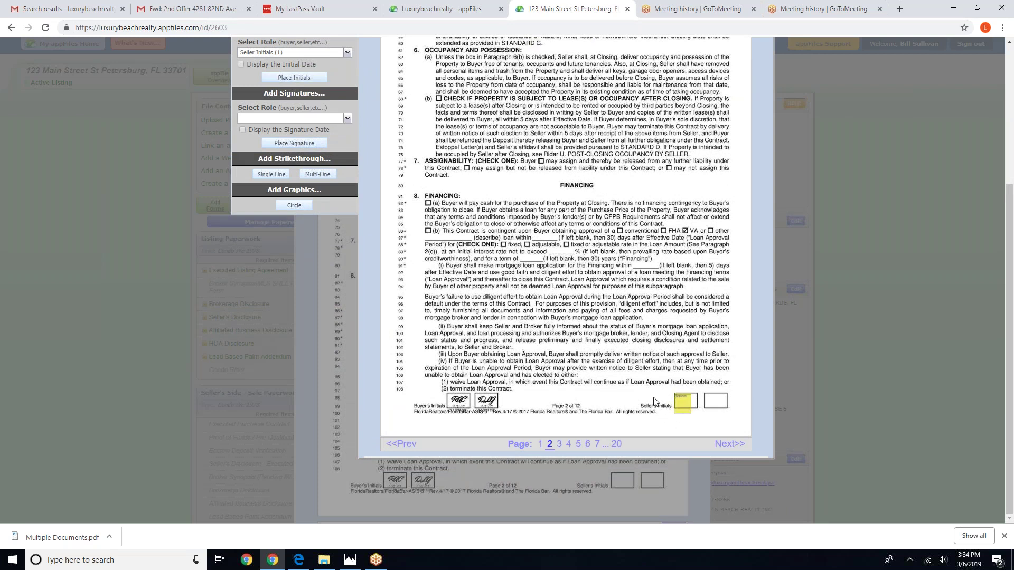
scroll(487, 316, "up", 1)
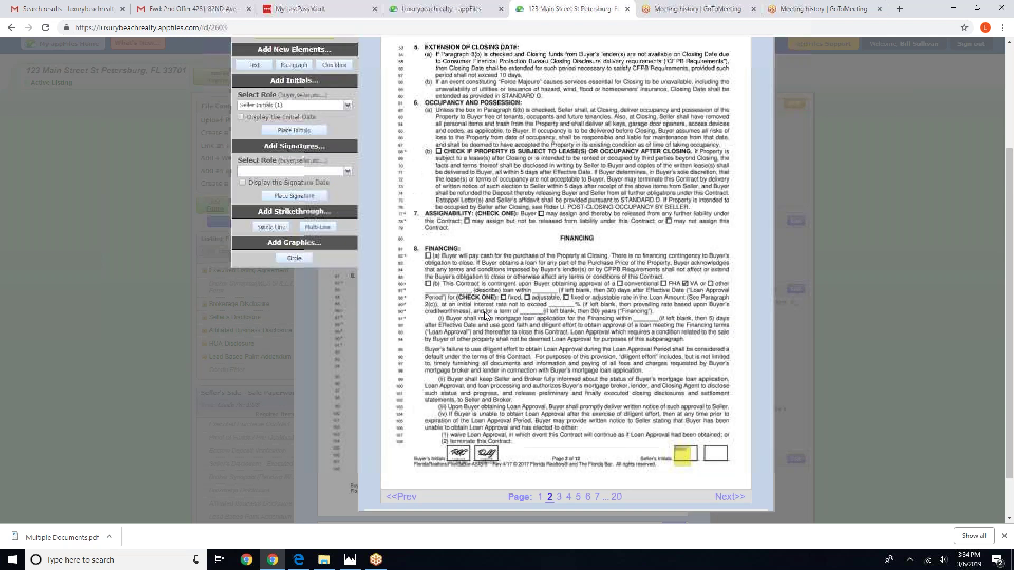
left_click(339, 106)
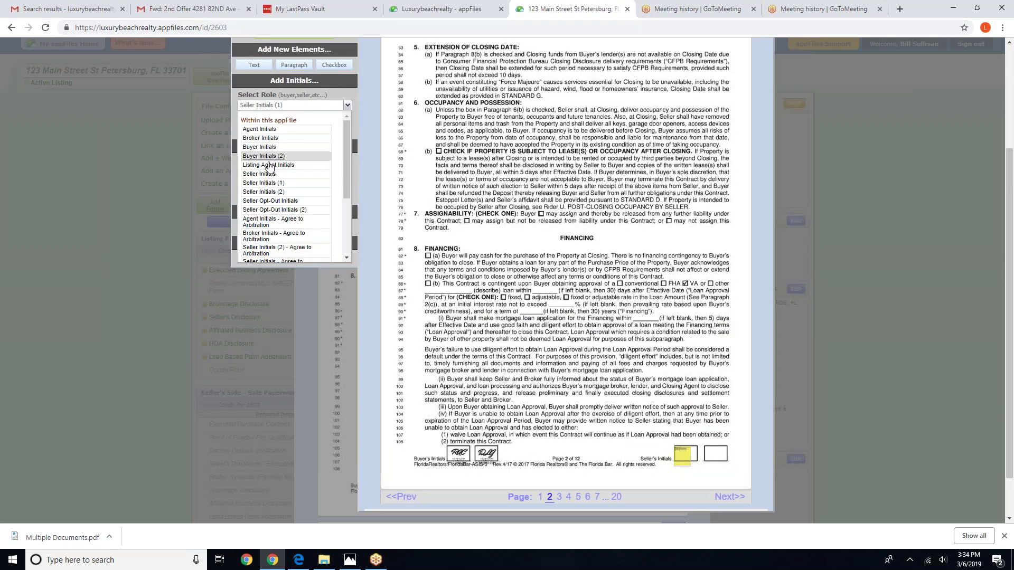
Step: Place a Seller Initials (2) field in page 2's second Seller's Initials box
left_click(264, 193)
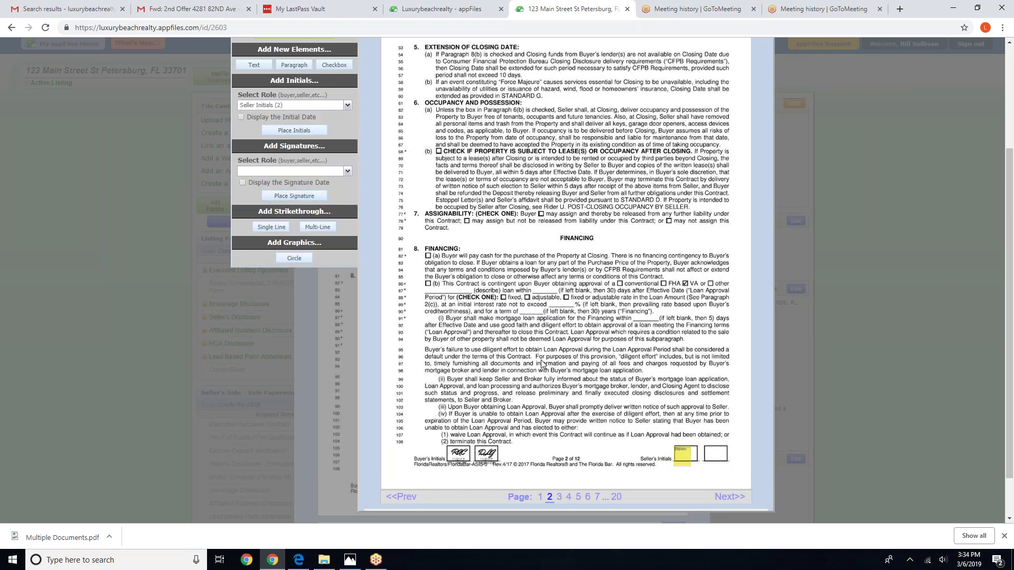
left_click(281, 132)
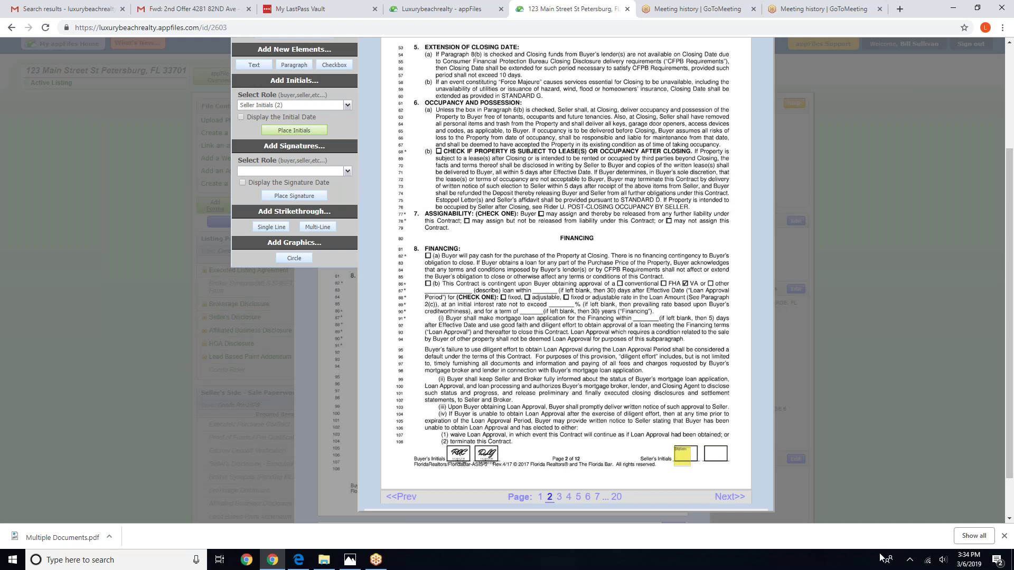
left_click(706, 461)
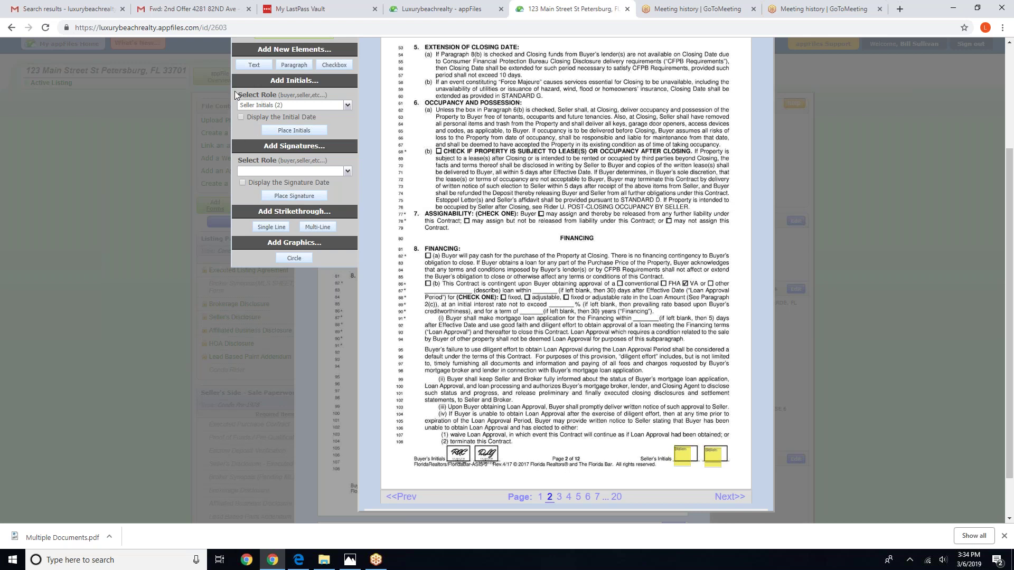
left_click(346, 106)
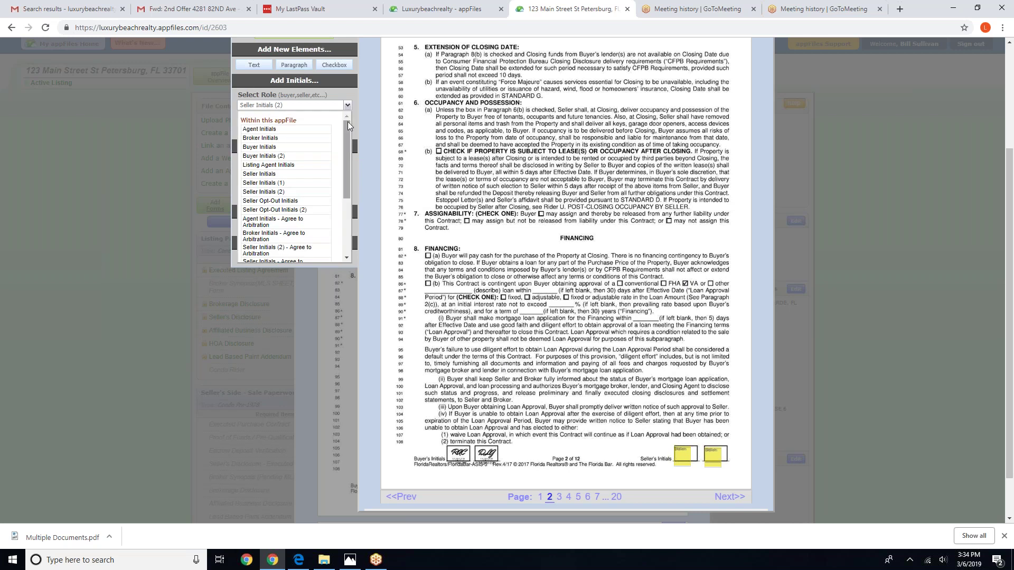
left_click_drag(347, 125, 343, 196)
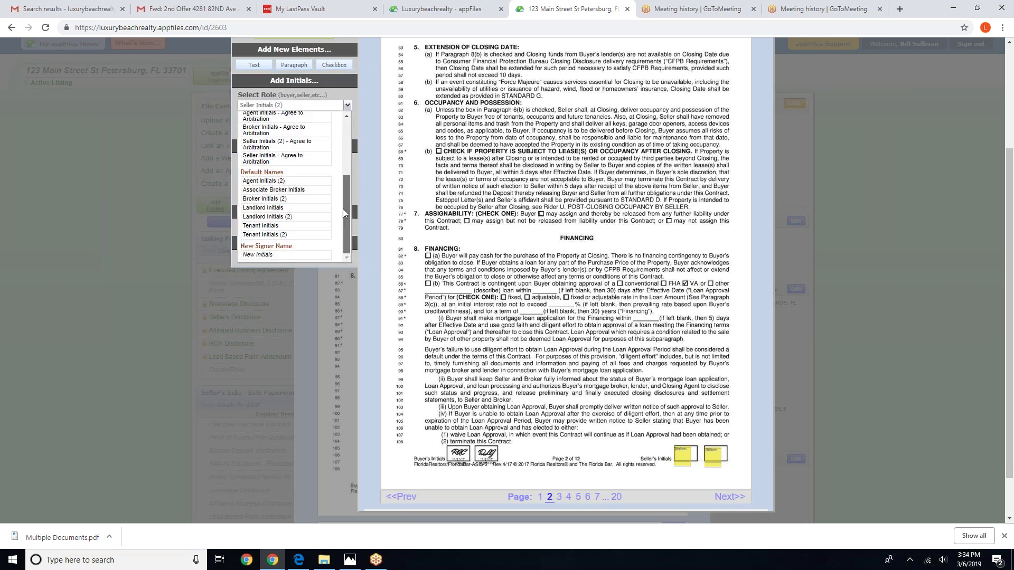
Step: Create a new Seller #3 initials role and place its field below Seller's Initials
left_click(257, 256)
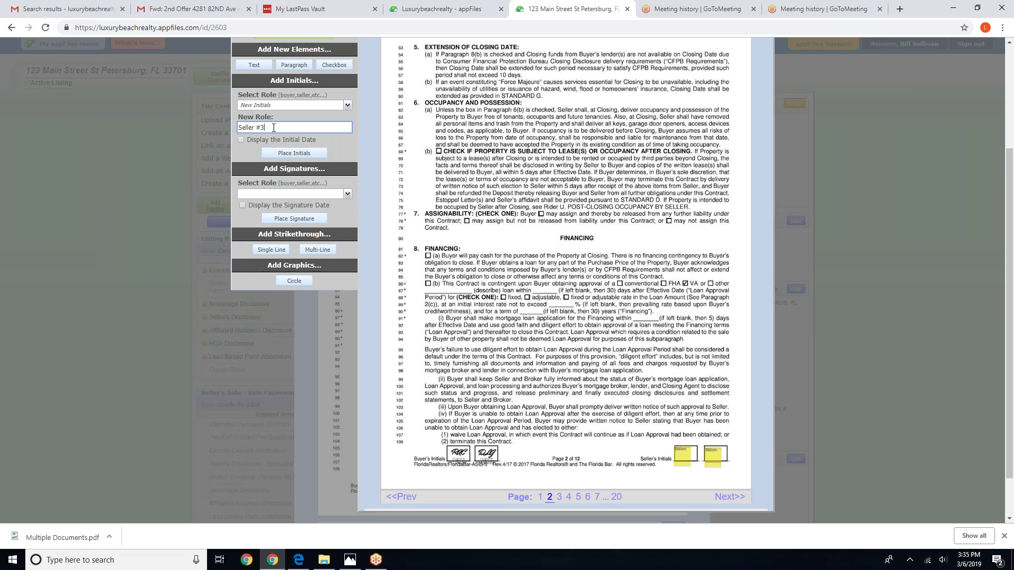
left_click(294, 153)
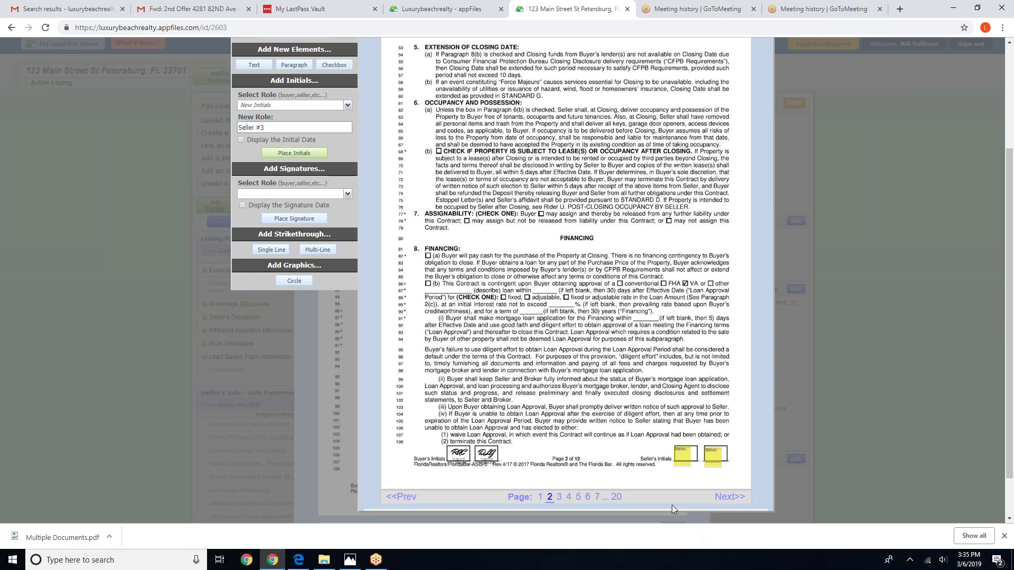
left_click(674, 481)
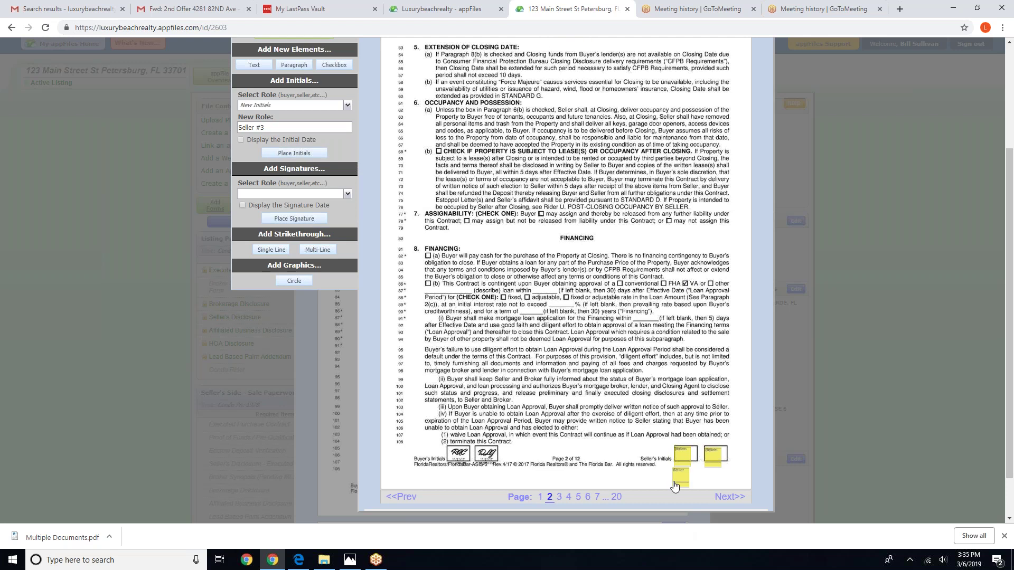
left_click_drag(681, 475, 684, 475)
Step: Rename the role to Seller #4 and place its initials field beside Seller #3's
left_click(270, 128)
key("BackSpace")
left_click(294, 153)
left_click(706, 482)
left_click(597, 497)
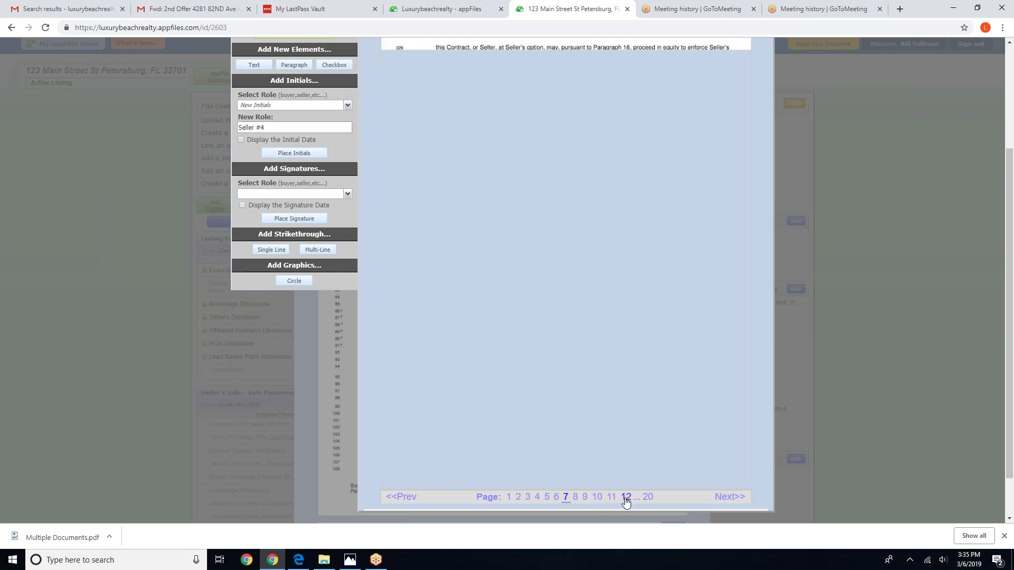
Step: On page 12, place a Seller Signature (1) field on the first Seller line
left_click(625, 499)
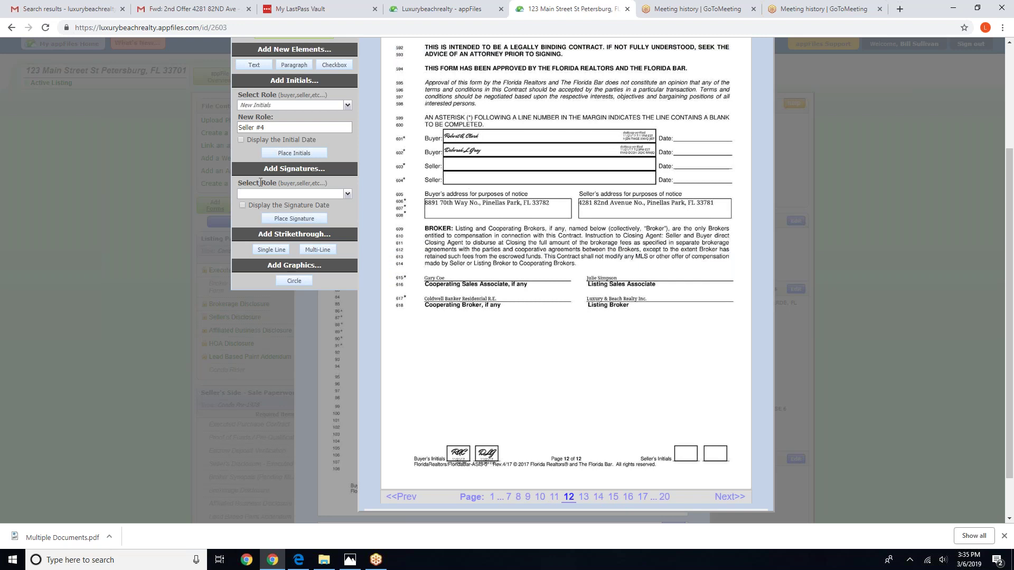
left_click(344, 194)
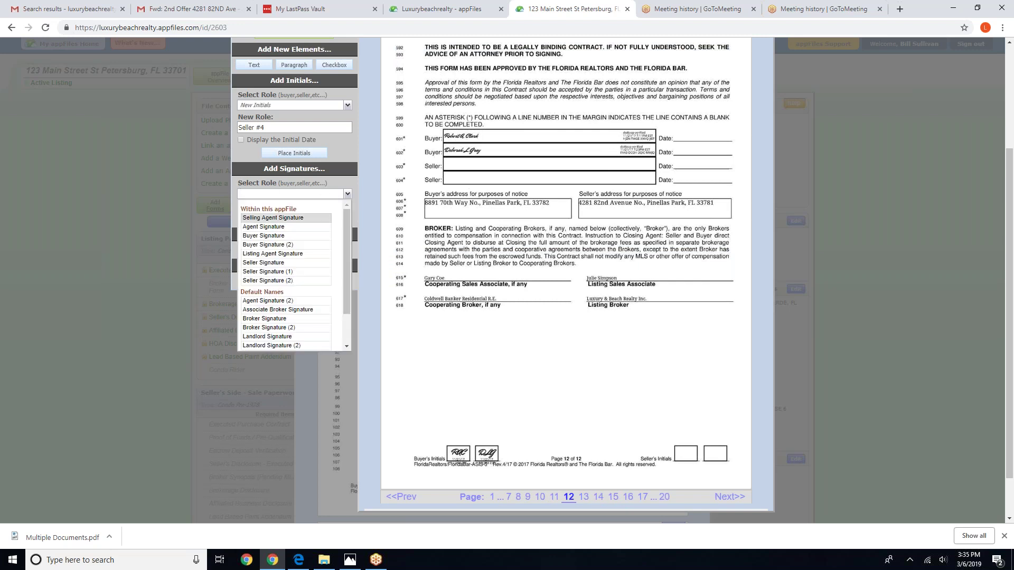
left_click(278, 272)
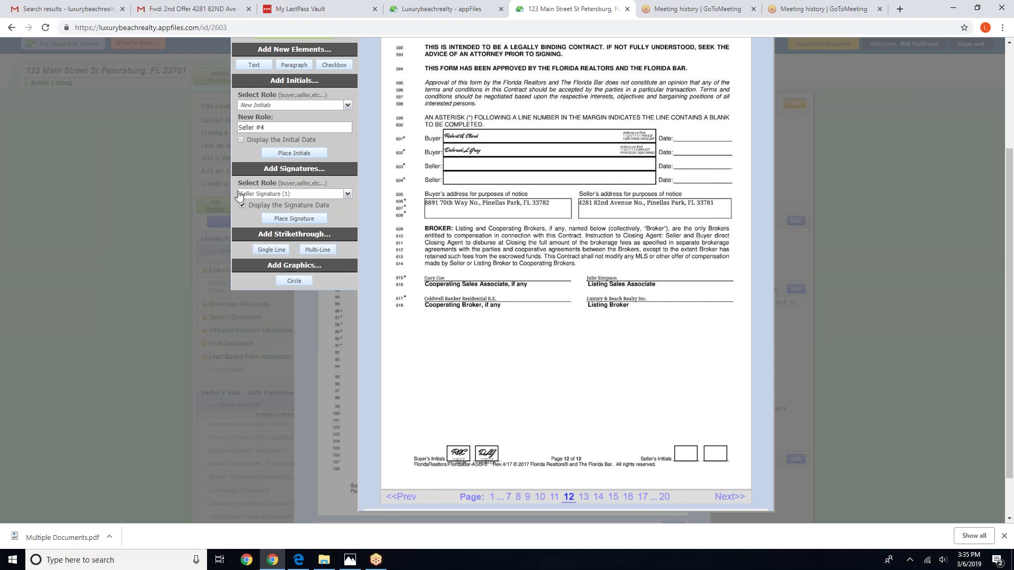
left_click(293, 218)
left_click(444, 154)
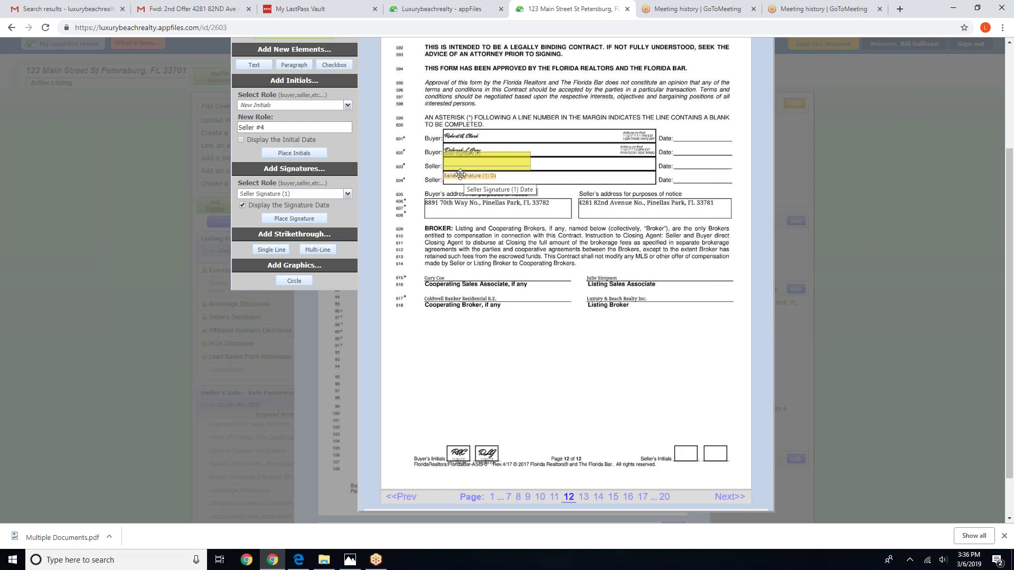
Step: Move the signature date onto line 603's Date line and align the signature box
mouse_move(461, 174)
left_mouse_down()
mouse_move(528, 202)
mouse_move(702, 198)
mouse_move(692, 165)
left_mouse_up()
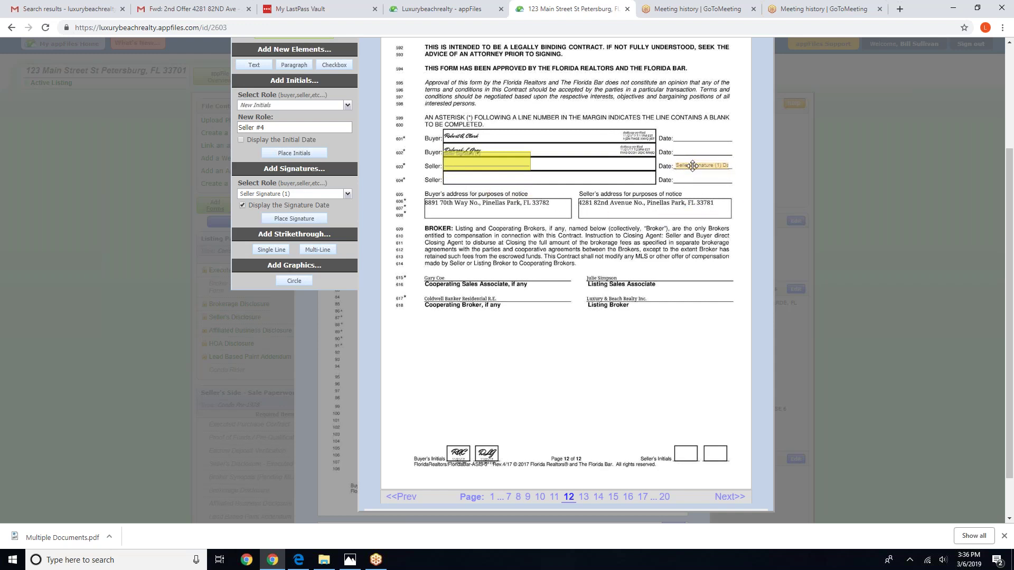
left_click(491, 166)
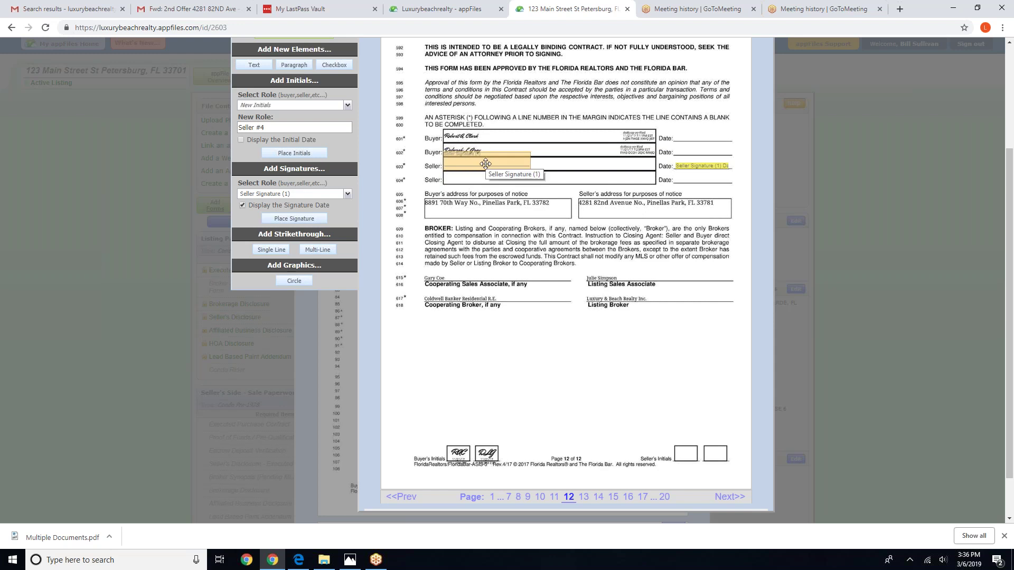
left_click_drag(485, 164, 486, 167)
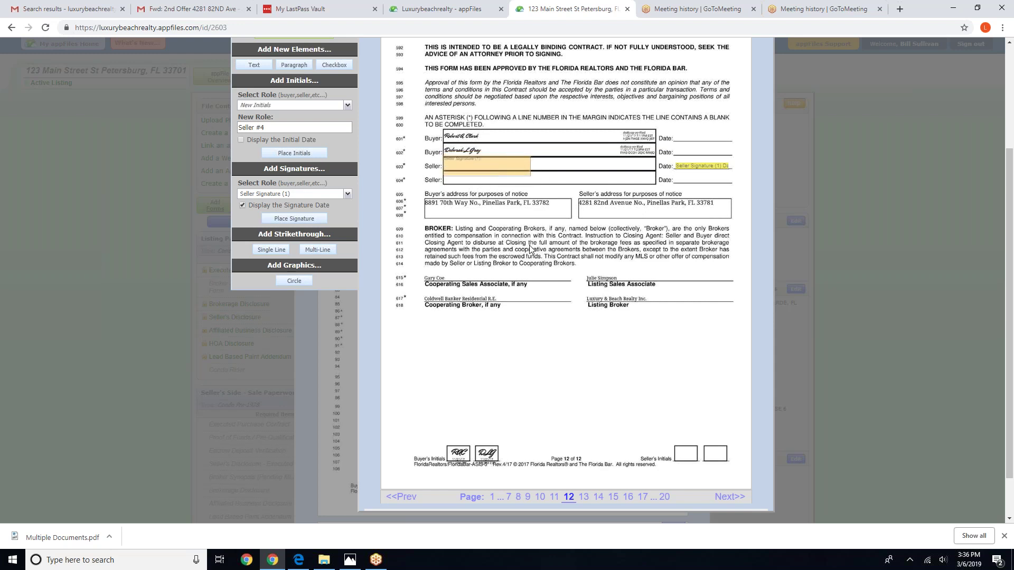
Step: Place a Seller Signature (2) field on Seller line 604 with its date on the Date line
left_click(313, 196)
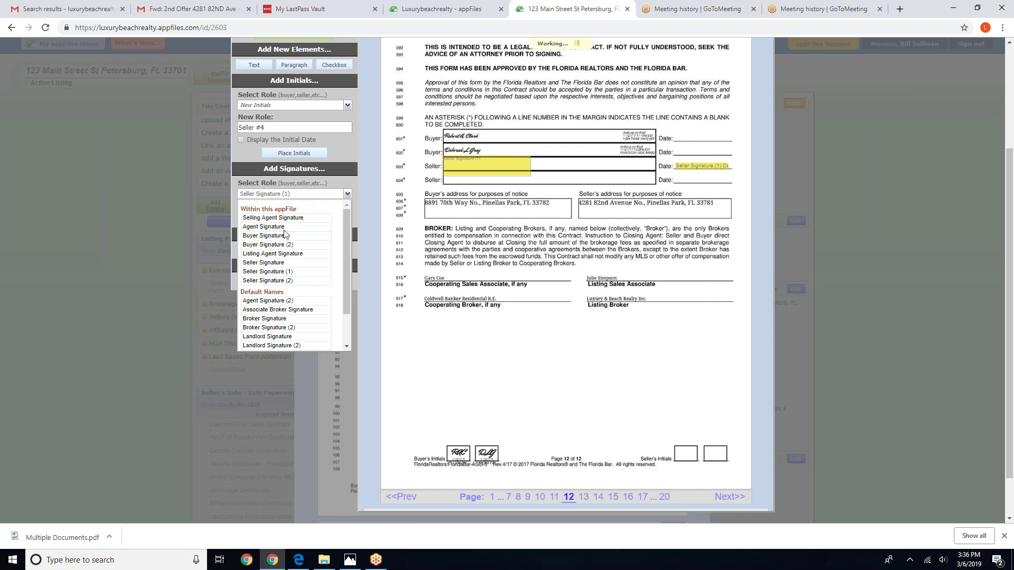
left_click(280, 280)
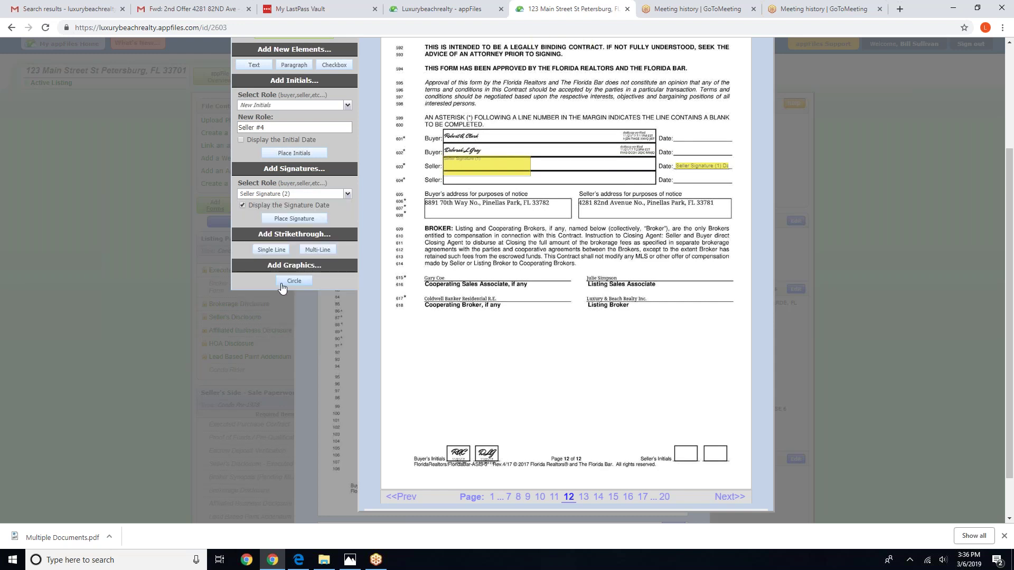
left_click(295, 218)
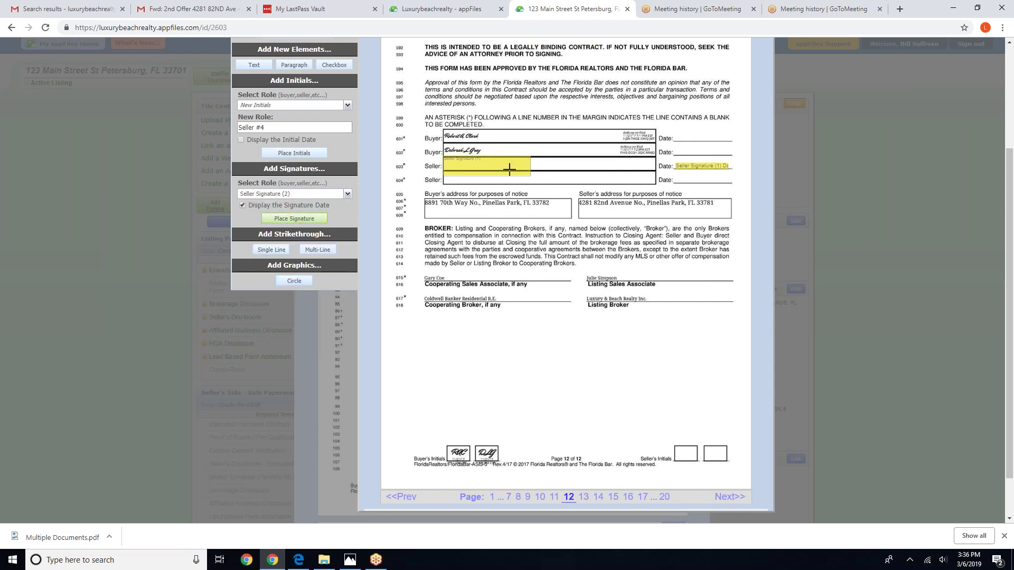
left_click(446, 182)
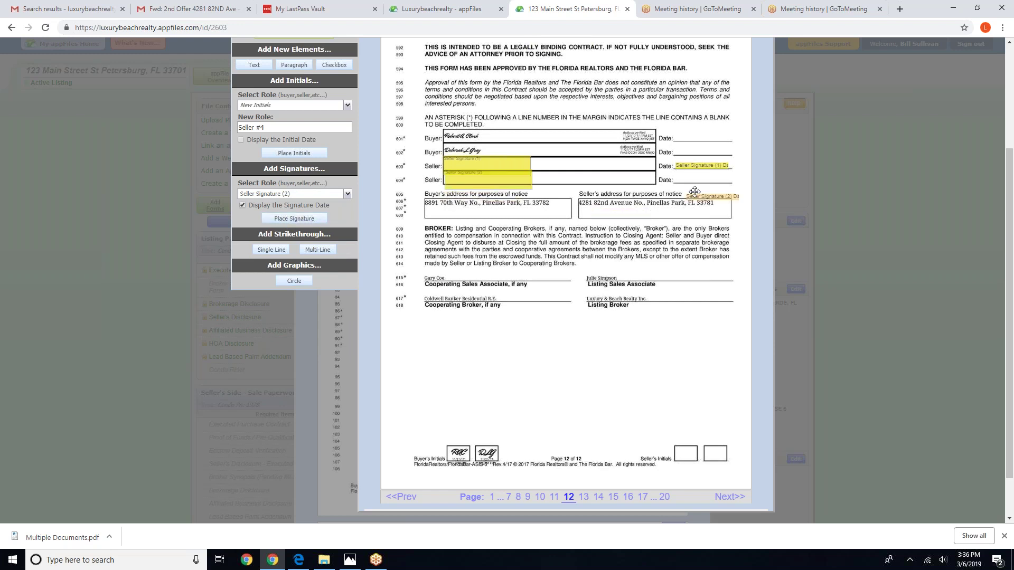
left_click(681, 180)
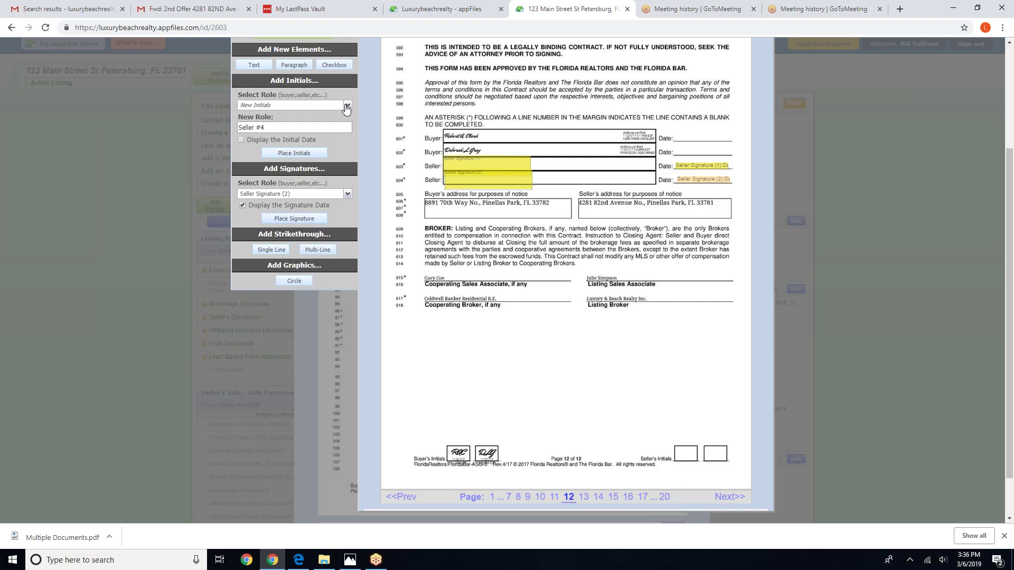
left_click(345, 106)
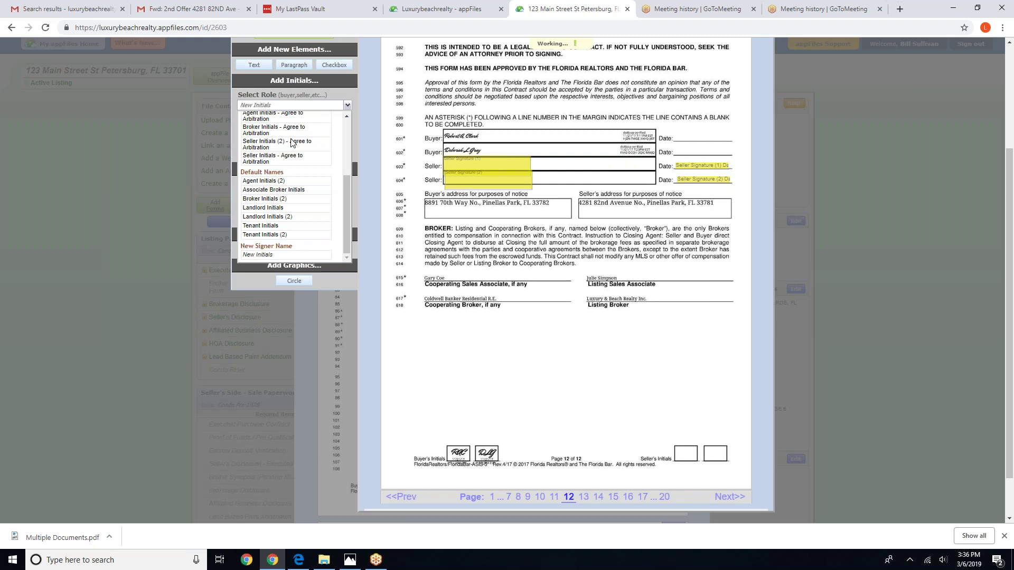
left_click(364, 186)
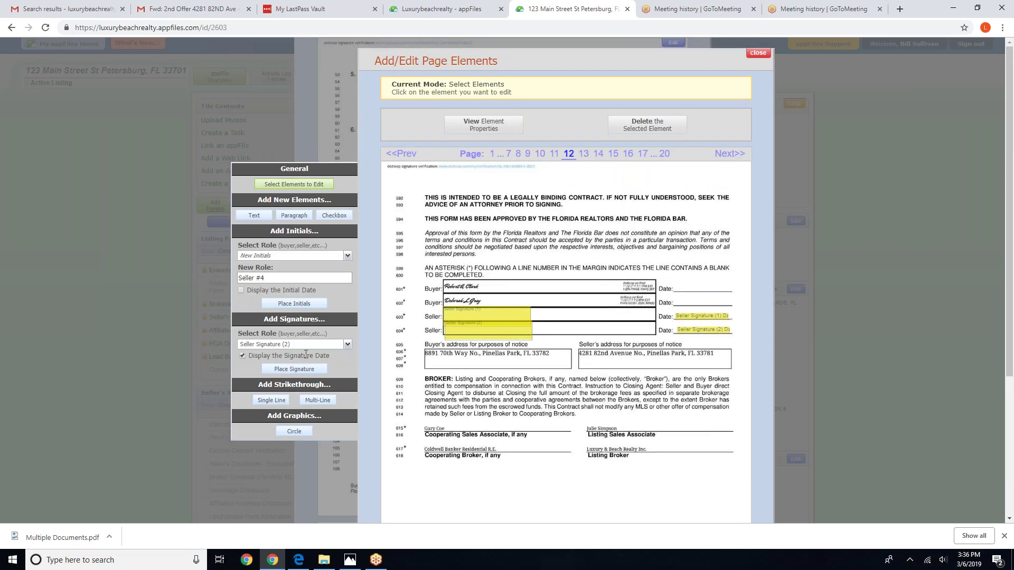
Step: Add a new Seller #3 signature on the first Seller line, with its date beside the Date line
left_click(327, 345)
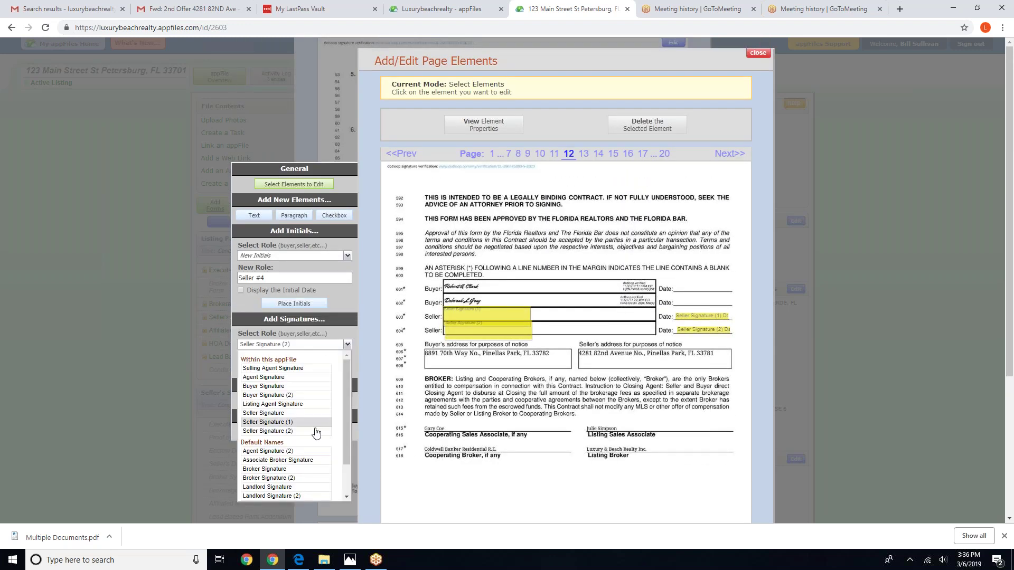
scroll(285, 465, "down", 2)
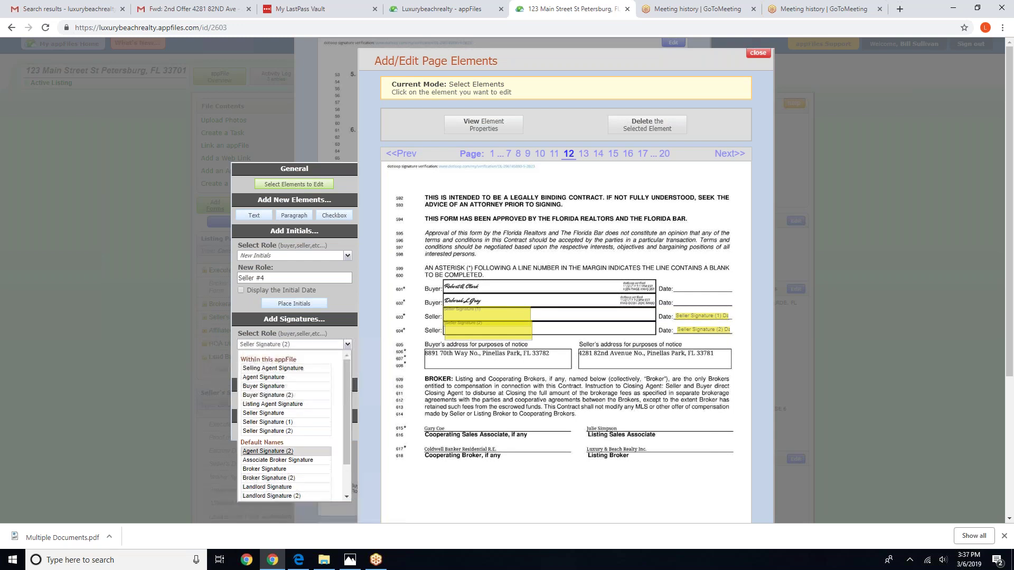
left_click(290, 494)
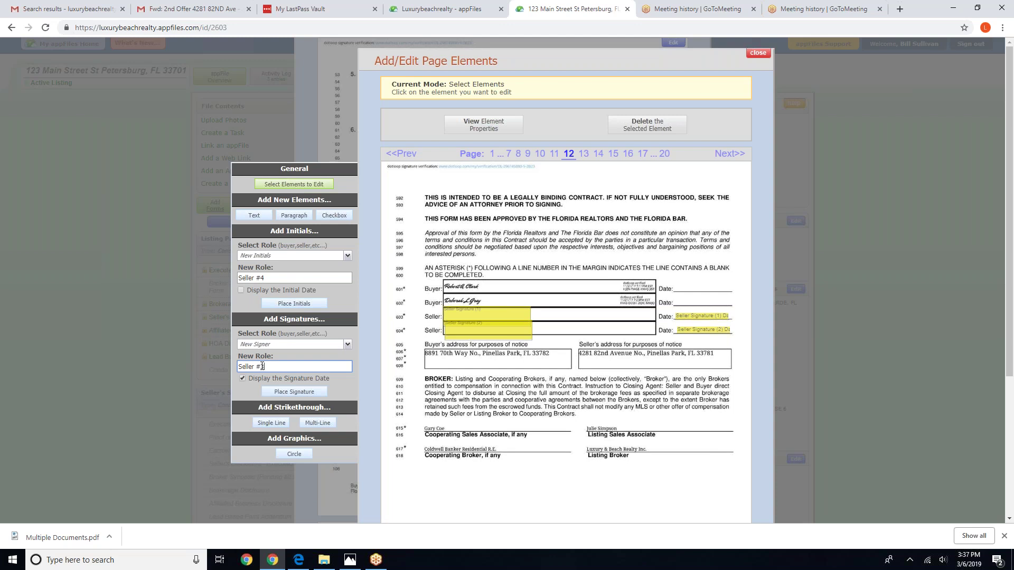
left_click(294, 391)
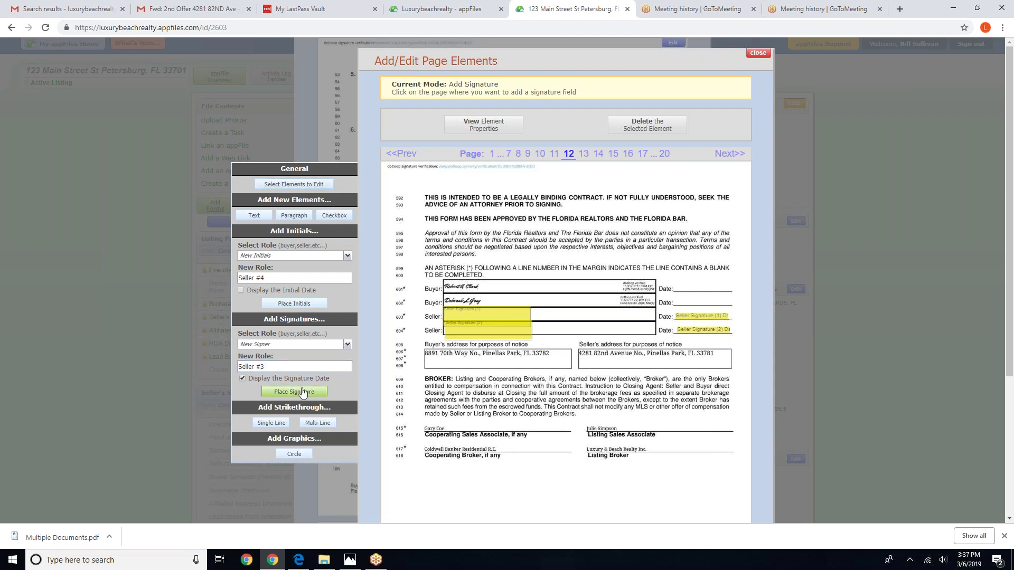
left_click(558, 317)
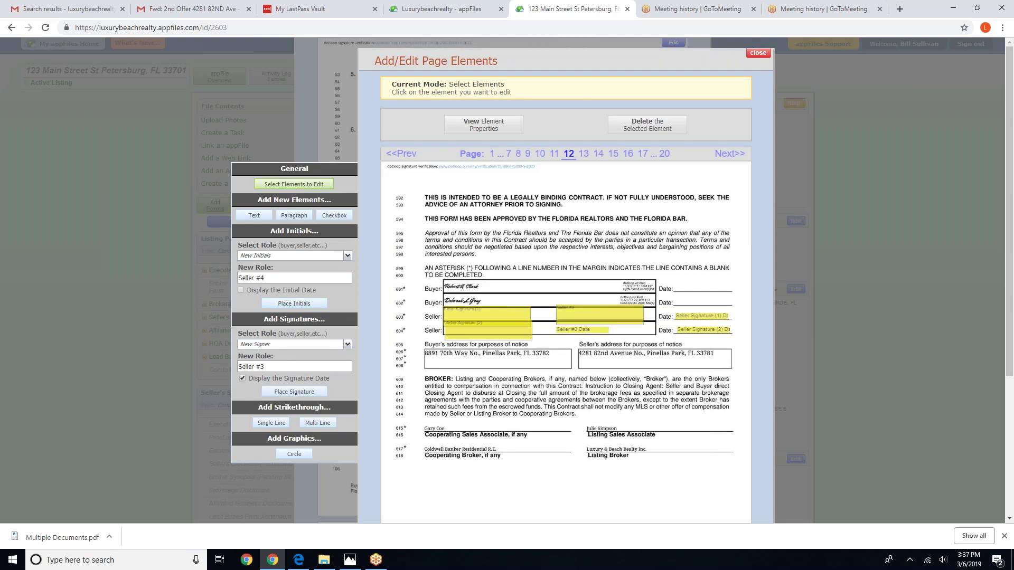
left_click(573, 330)
mouse_move(573, 331)
left_mouse_down()
mouse_move(676, 307)
mouse_move(663, 310)
left_mouse_up()
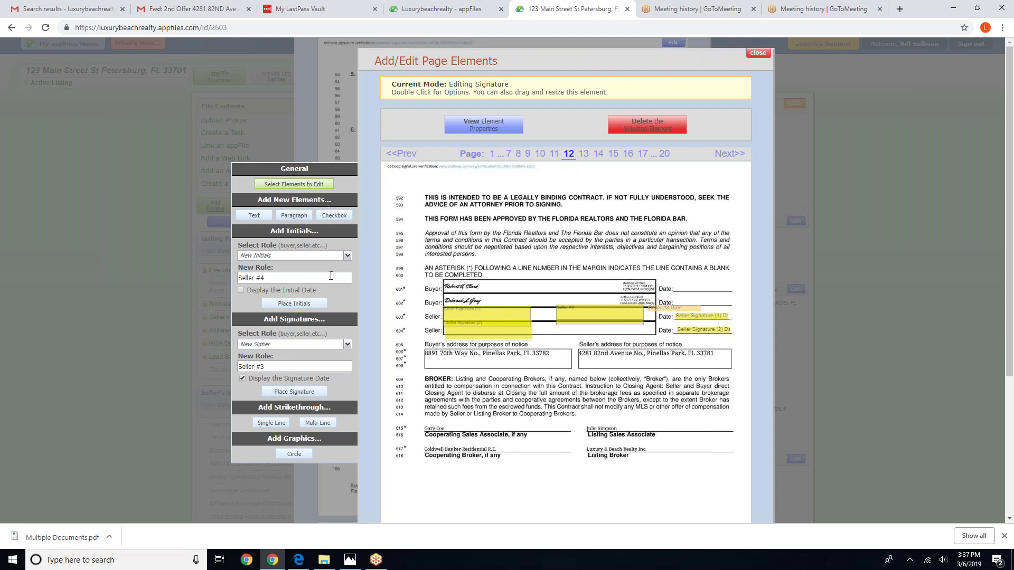
Step: Add a Seller #4 signature on the second Seller line, with its date beside the Date line
left_click(348, 346)
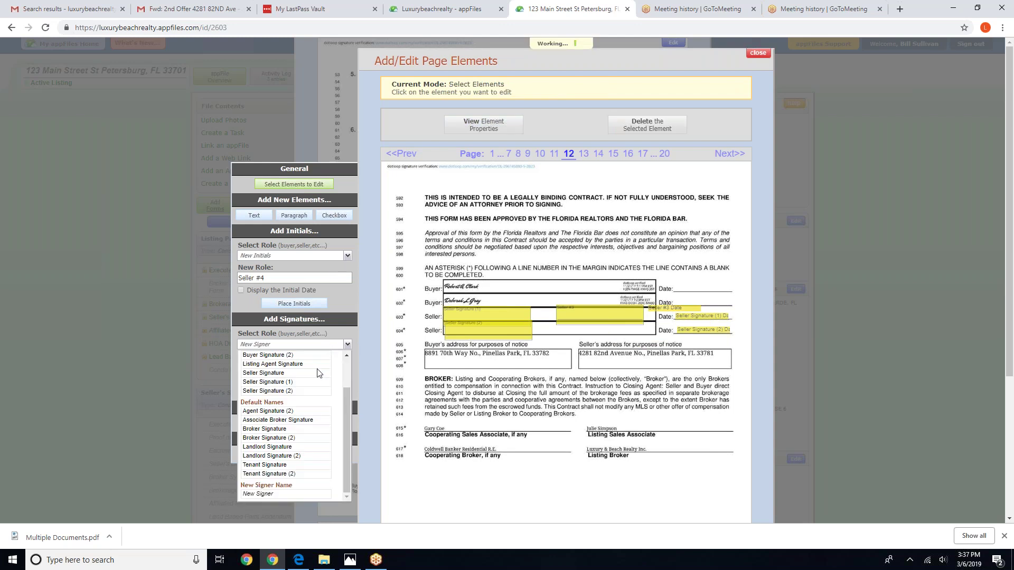
left_click(351, 345)
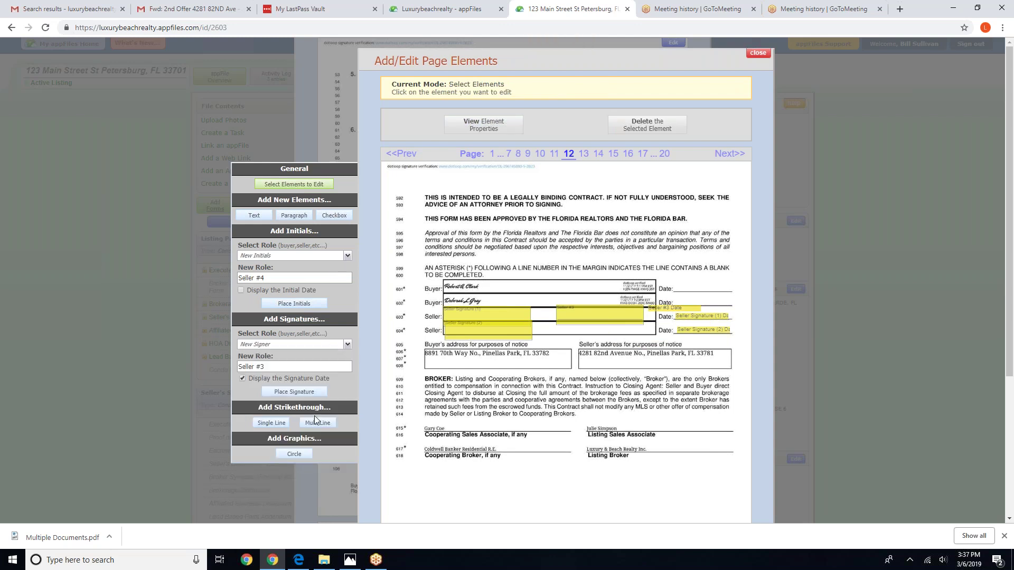
left_click(277, 368)
left_click(294, 391)
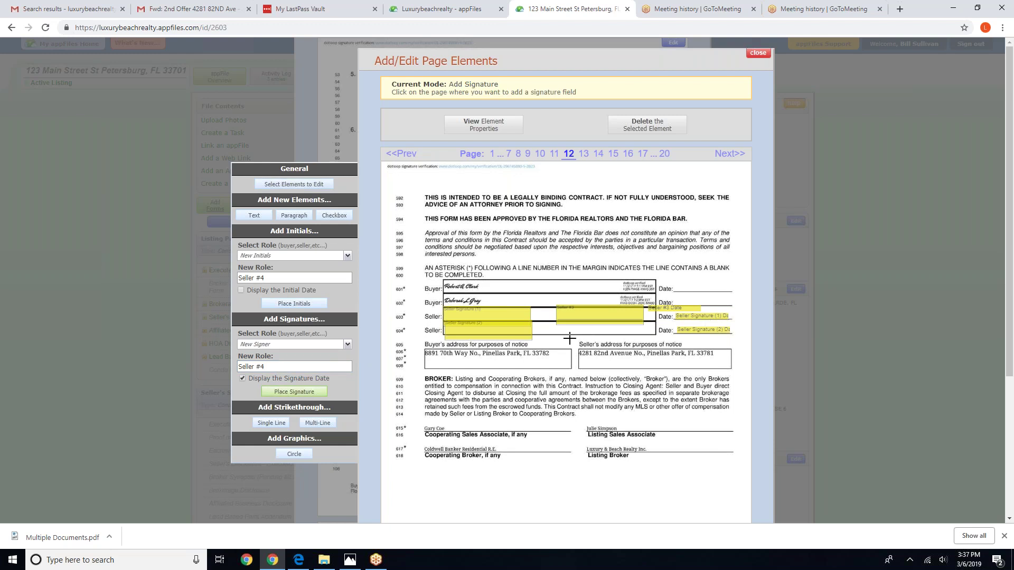
left_click(558, 321)
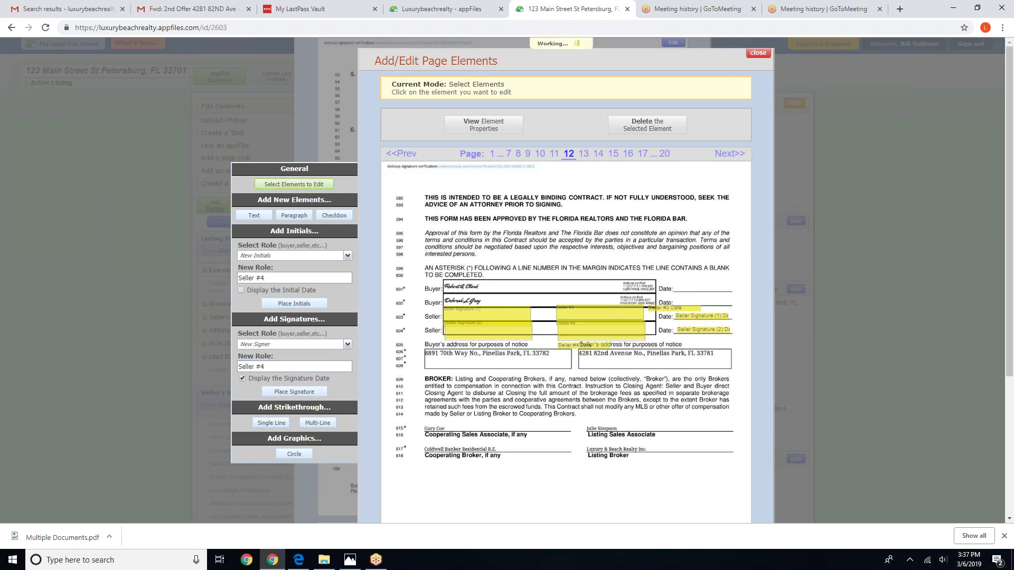
left_click_drag(596, 354, 686, 349)
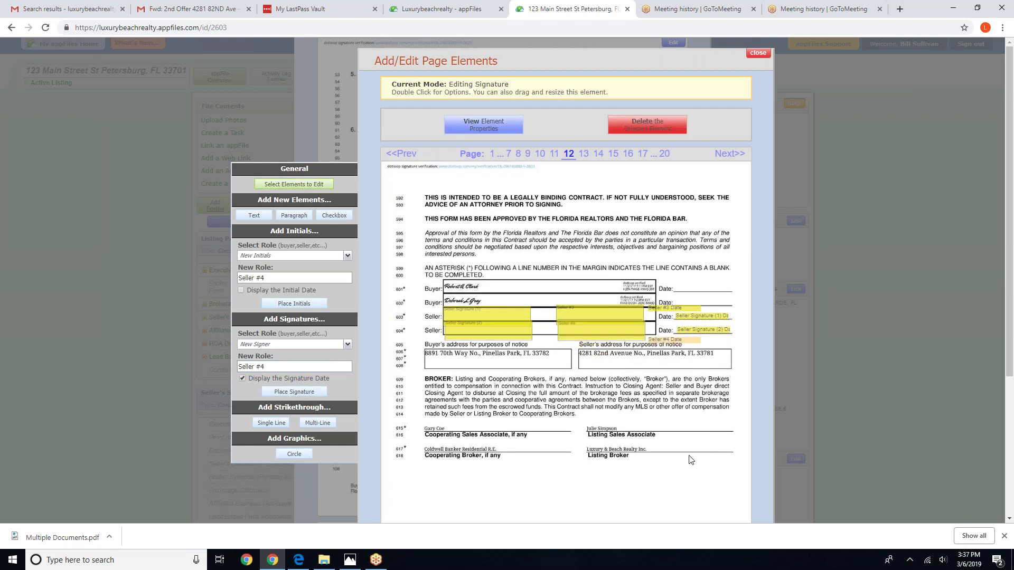
scroll(572, 461, "down", 3)
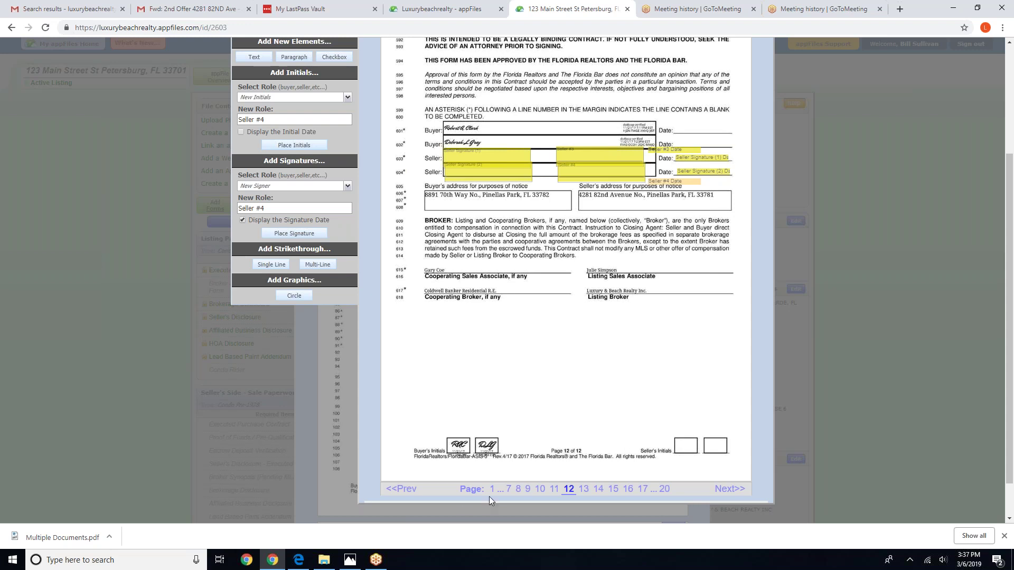
Step: Go from page 12 to page 11, showing the Additional Terms section, and pick the Text element
left_click(589, 493)
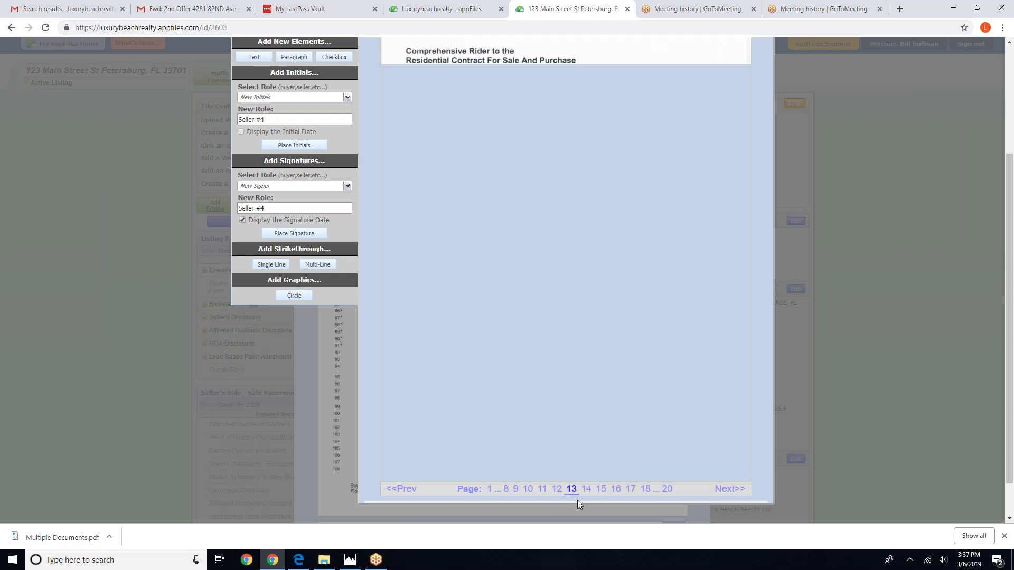
left_click(557, 491)
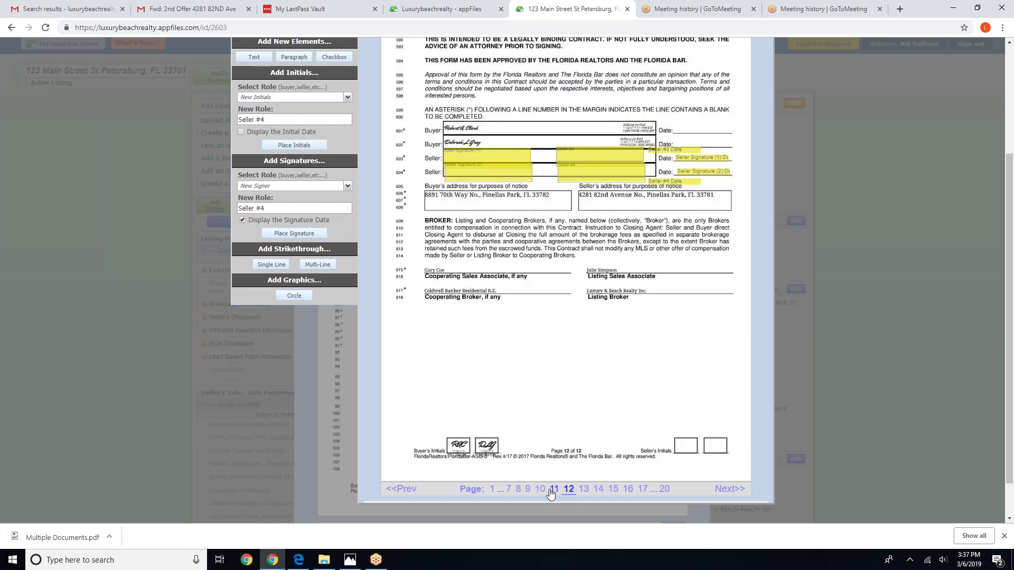
left_click(553, 490)
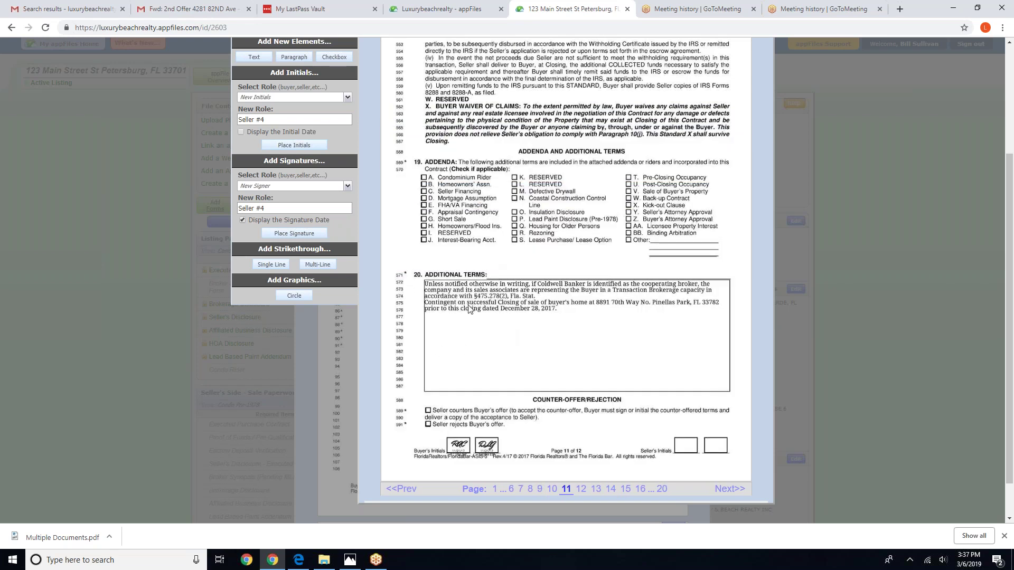
left_click(261, 58)
scroll(251, 49, "up", 2)
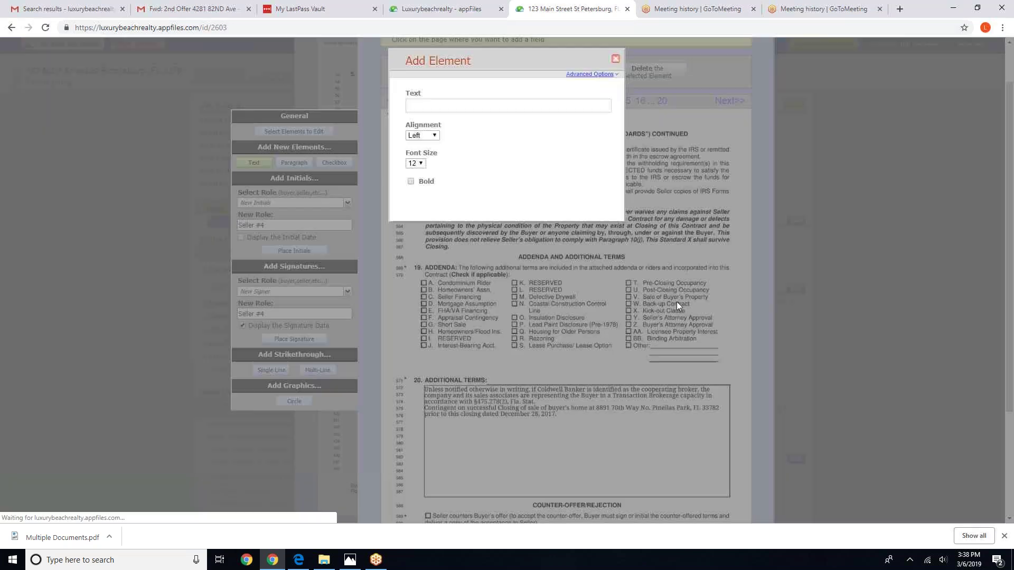
Step: Create a 'No additional terms' text note in the Additional Terms box and move it lower
left_click(677, 302)
left_click(514, 108)
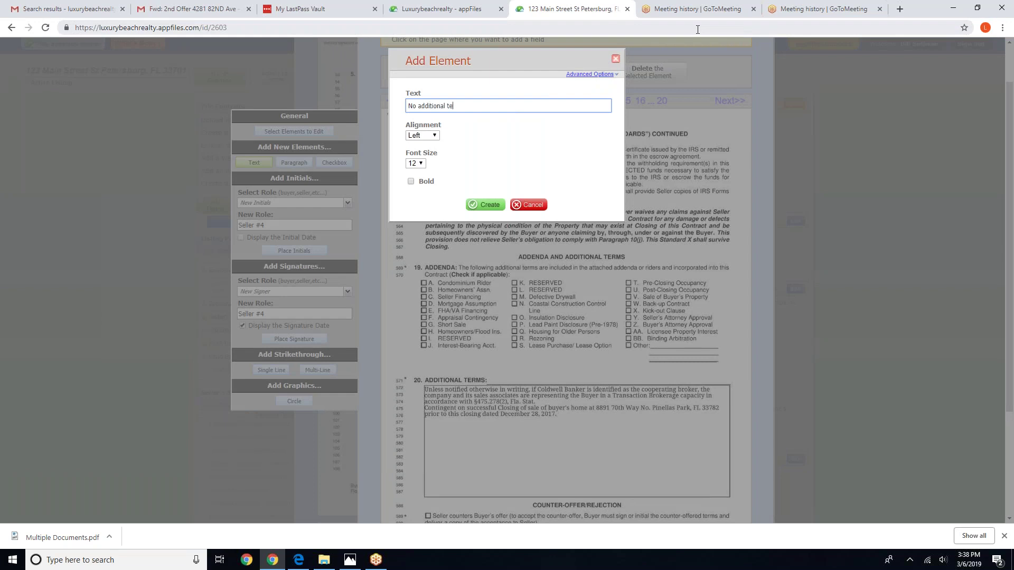
left_click(481, 204)
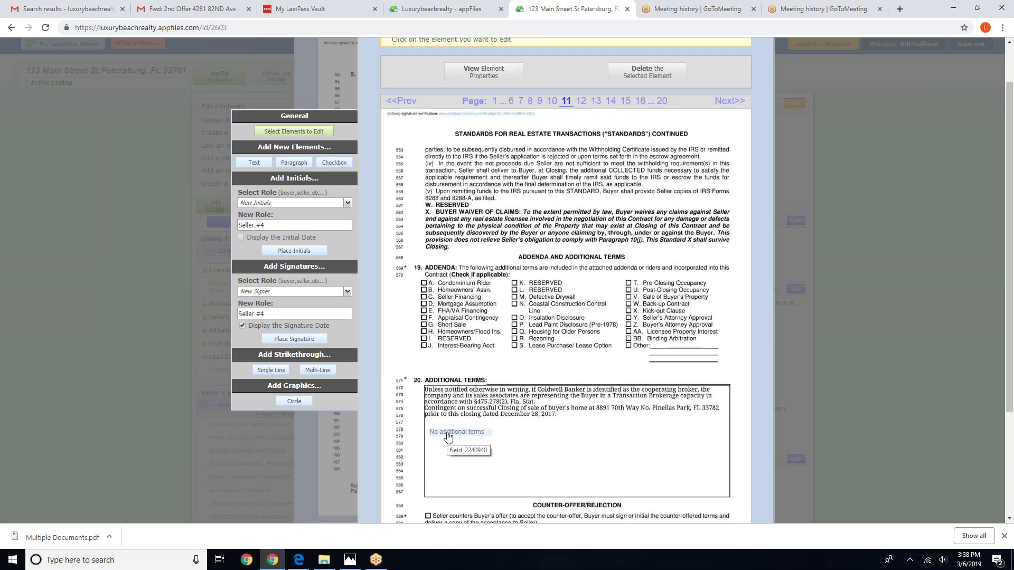
left_click(448, 433)
left_click_drag(449, 432, 460, 451)
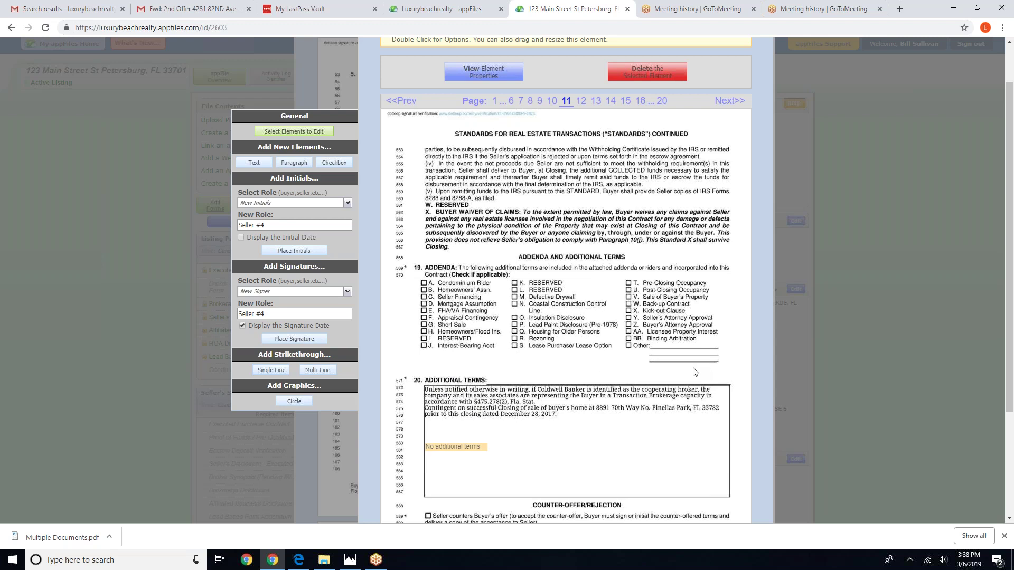
scroll(694, 372, "down", 1)
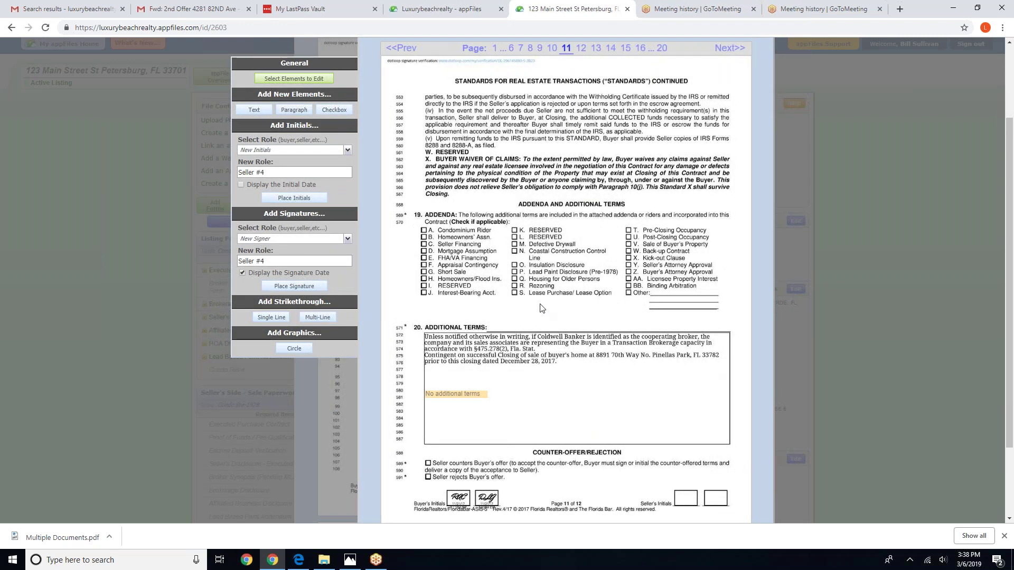
Step: Draw a multi-line strikethrough over the Additional Terms paragraph, trimmed to end above the note
left_click(318, 317)
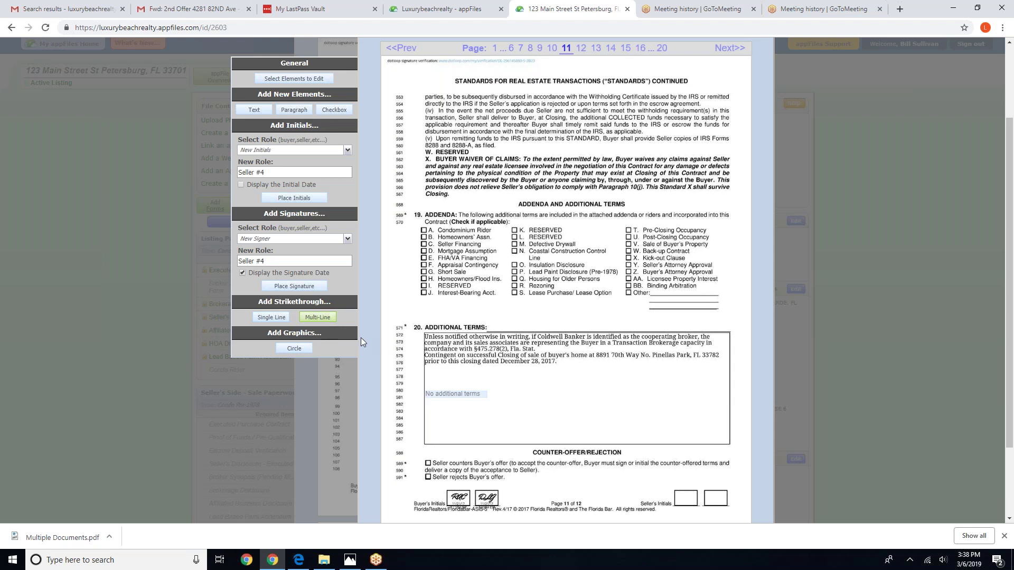
left_click_drag(424, 332, 739, 410)
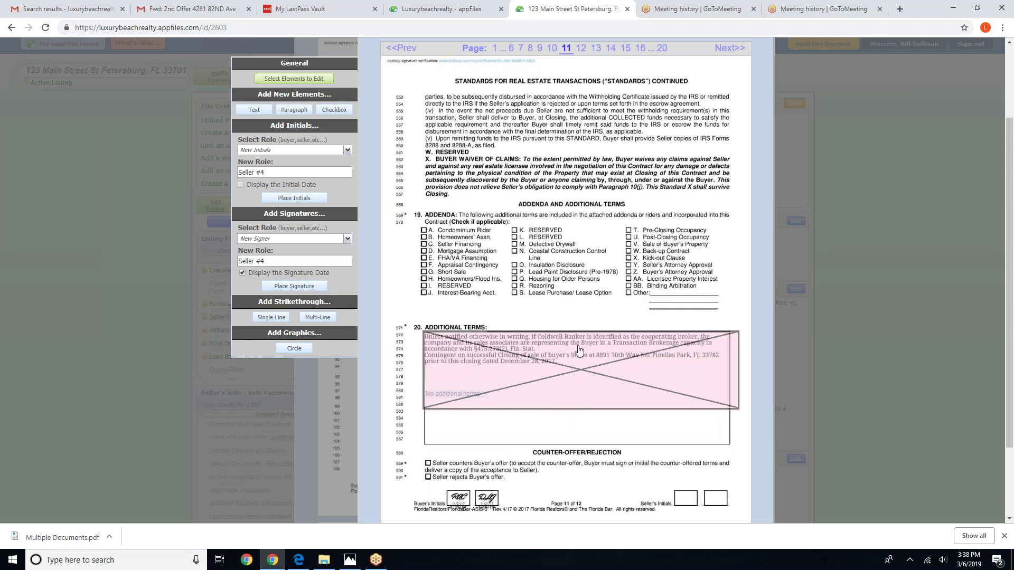
left_click(615, 385)
left_click_drag(735, 408, 724, 391)
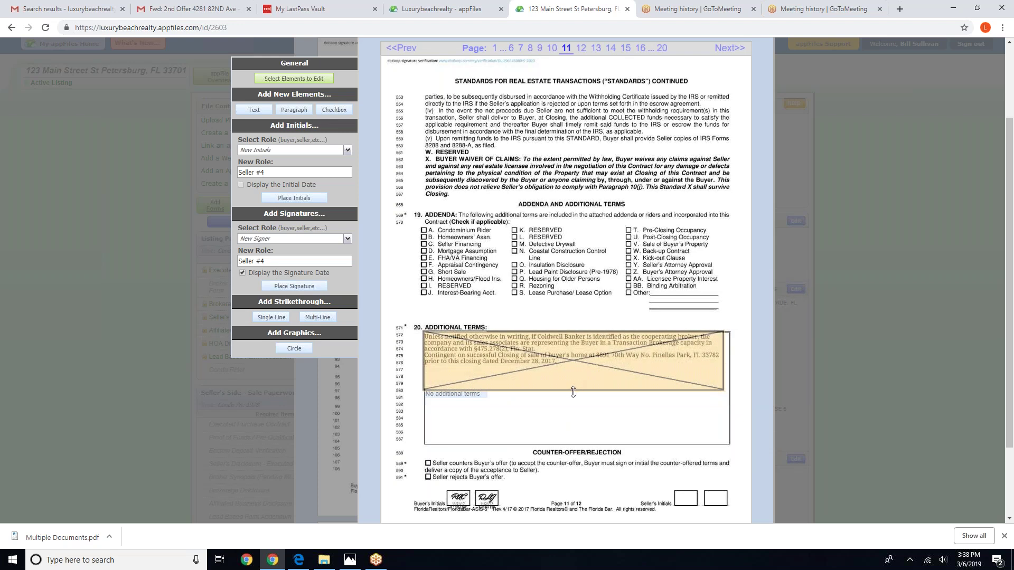
left_click_drag(577, 391, 572, 367)
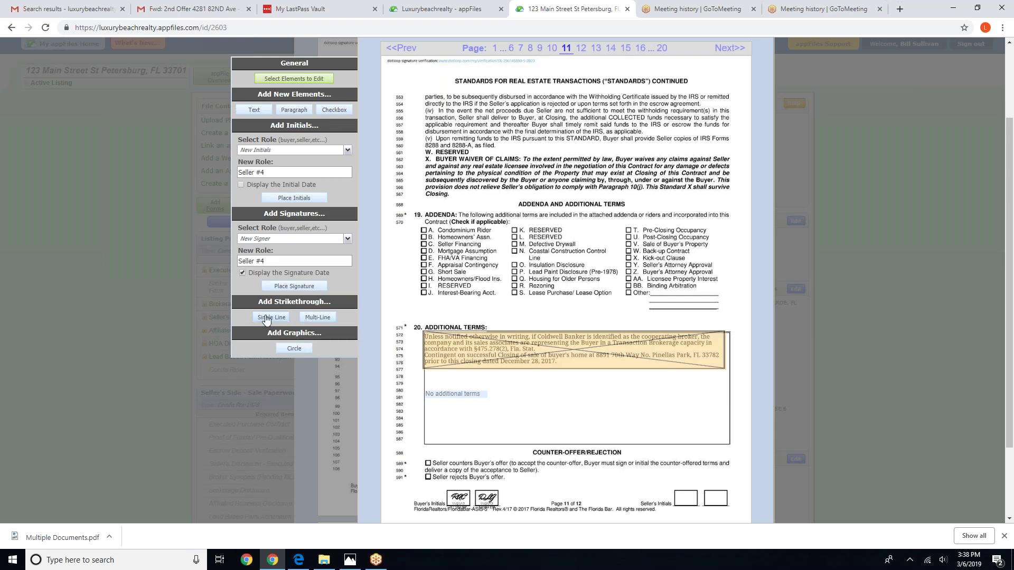
Step: Draw a single-line strikethrough across 'A. Condominium Rider', extending it to cover 'Rider'
left_click(283, 319)
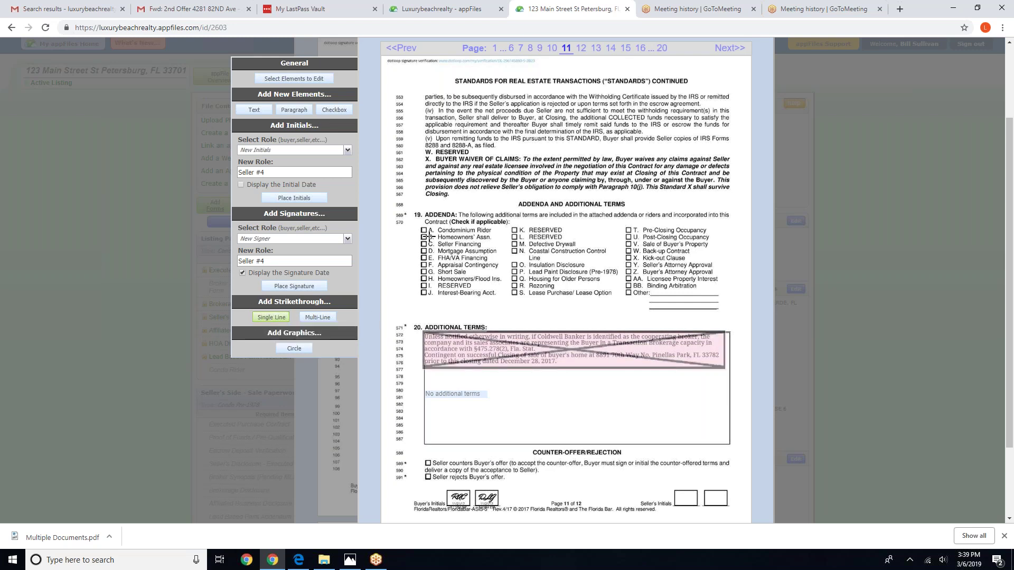
key("Escape")
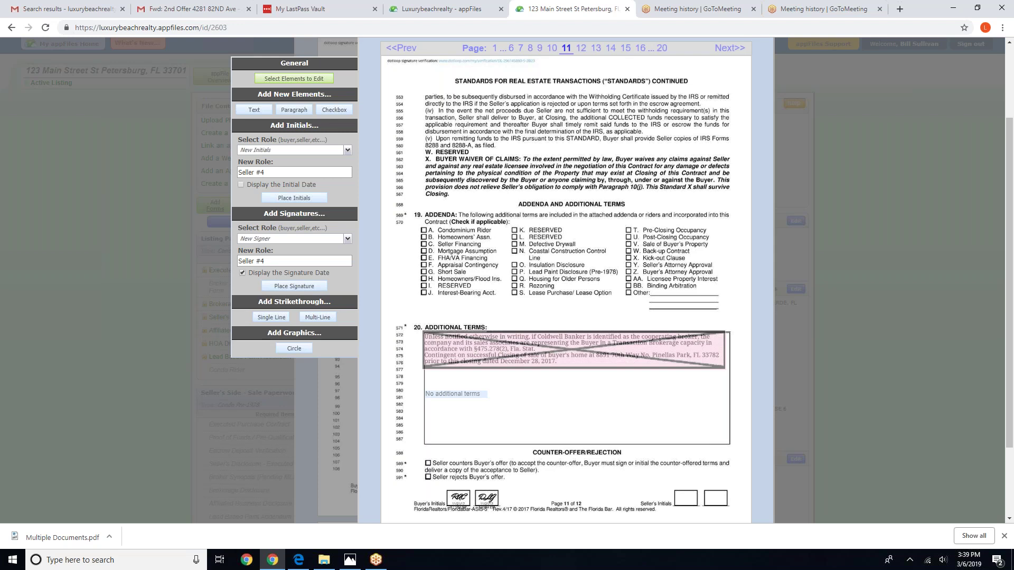
left_click_drag(421, 230, 473, 230)
left_click(443, 229)
left_click_drag(475, 230, 497, 233)
scroll(681, 385, "down", 2)
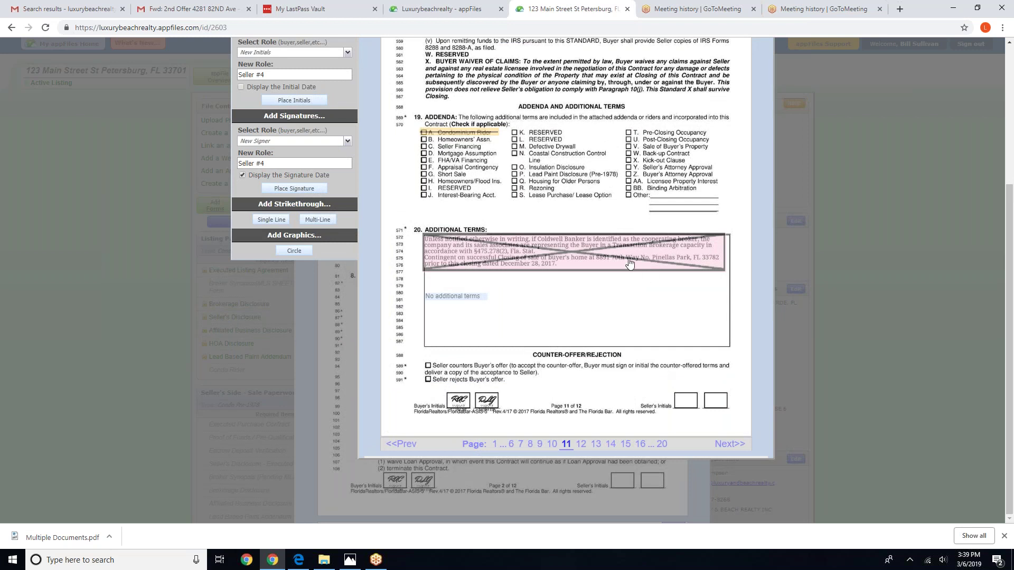
scroll(724, 213, "up", 4)
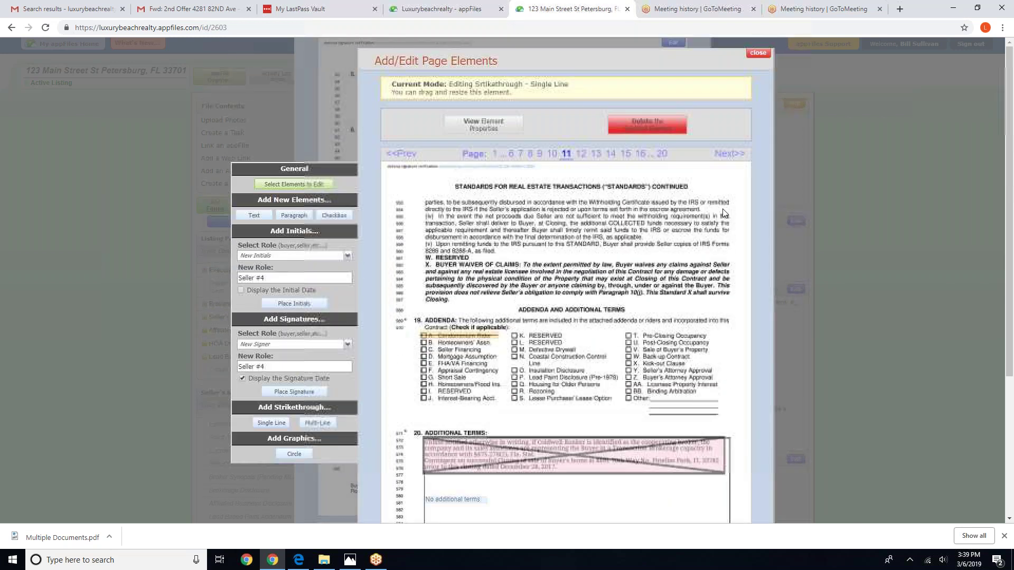